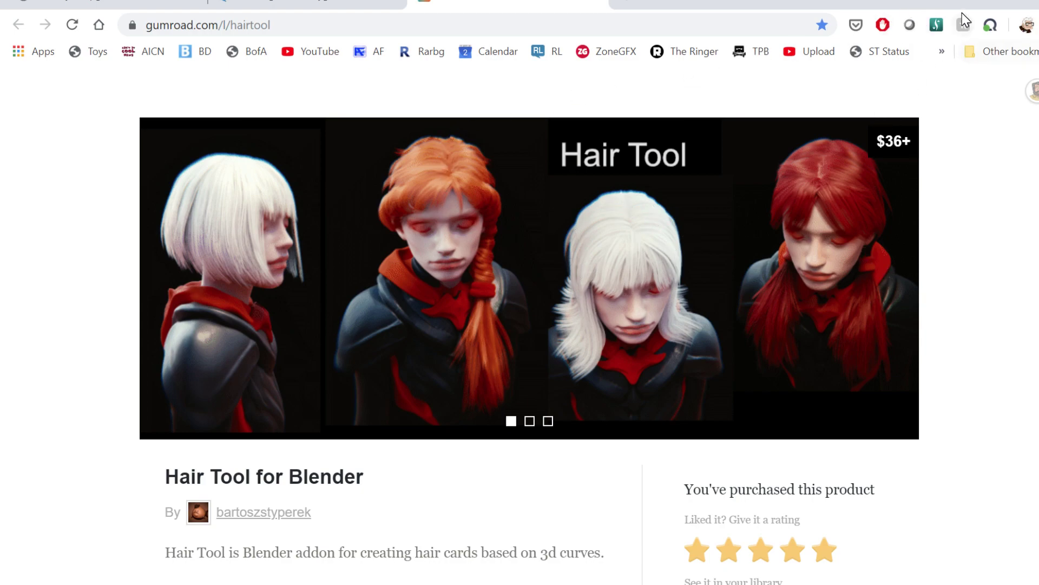
Step: Minimize Chrome so the Character Creator window with the bald avatar shows again
left_click(983, 3)
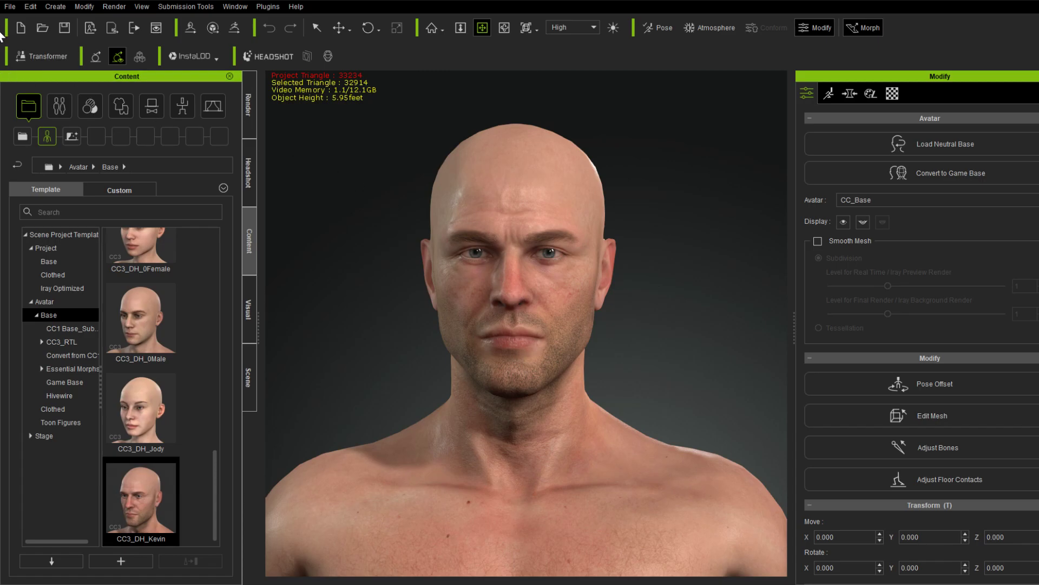
Step: Export the bald avatar via File > Export > OBJ > Character With Current Pose
left_click(10, 8)
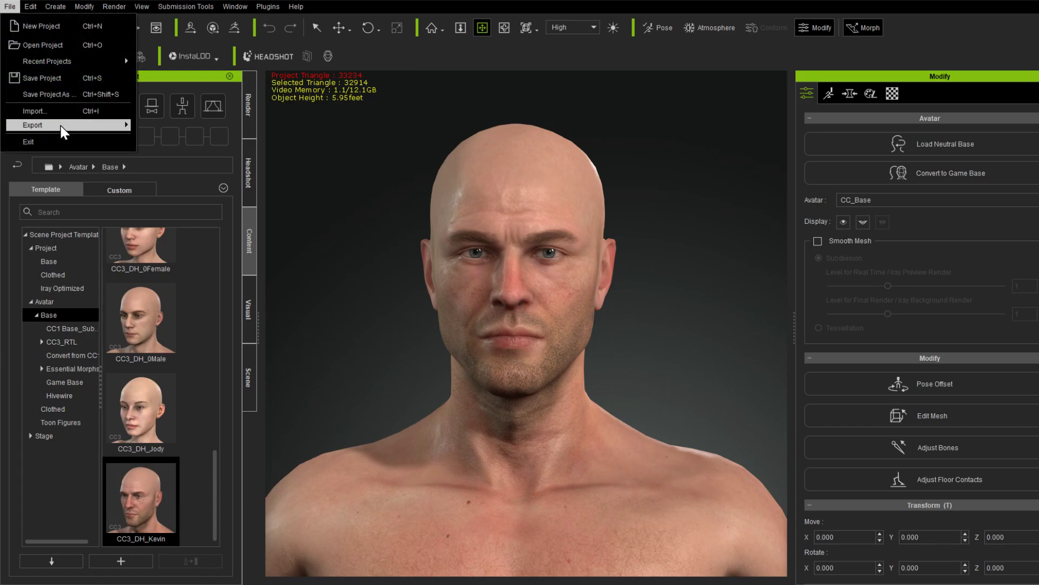
mouse_move(64, 127)
mouse_move(219, 186)
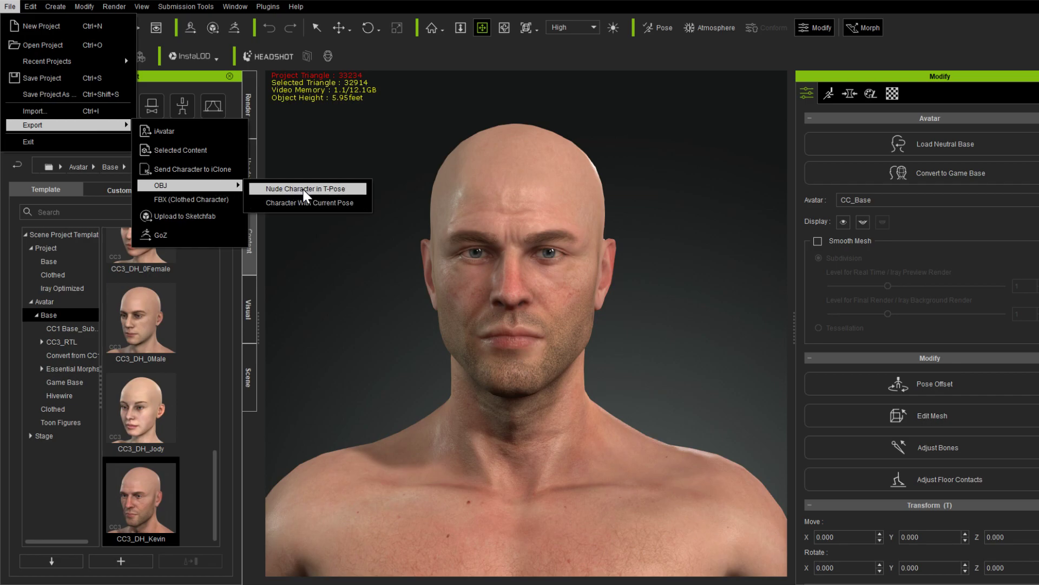
left_click(310, 202)
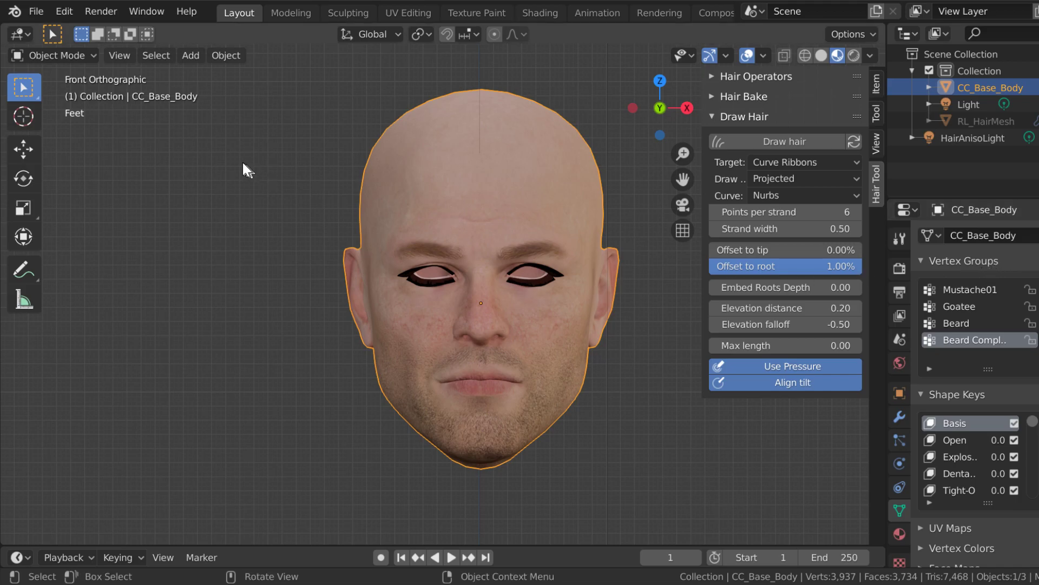
left_click(86, 59)
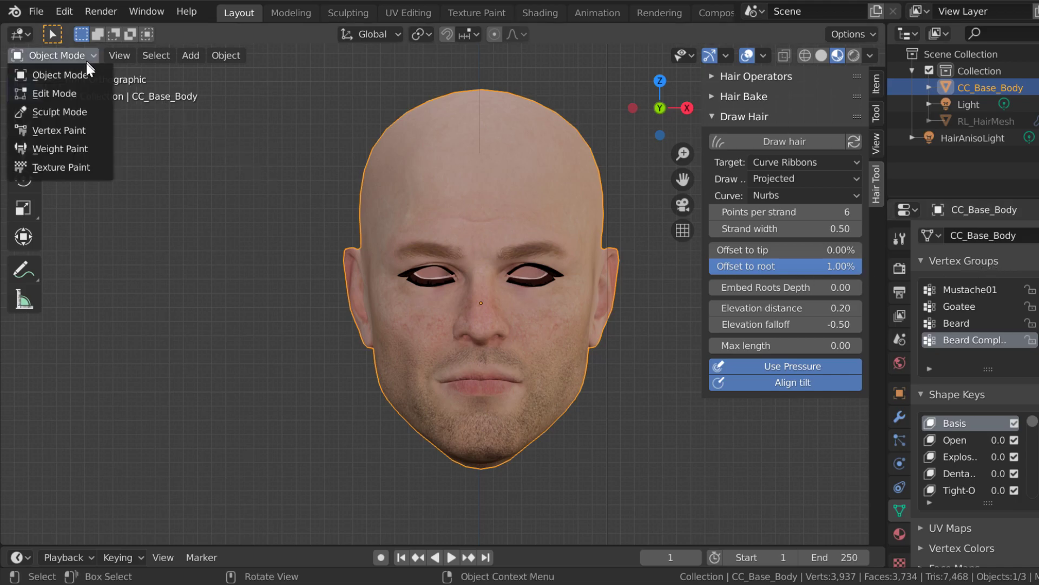
left_click(66, 96)
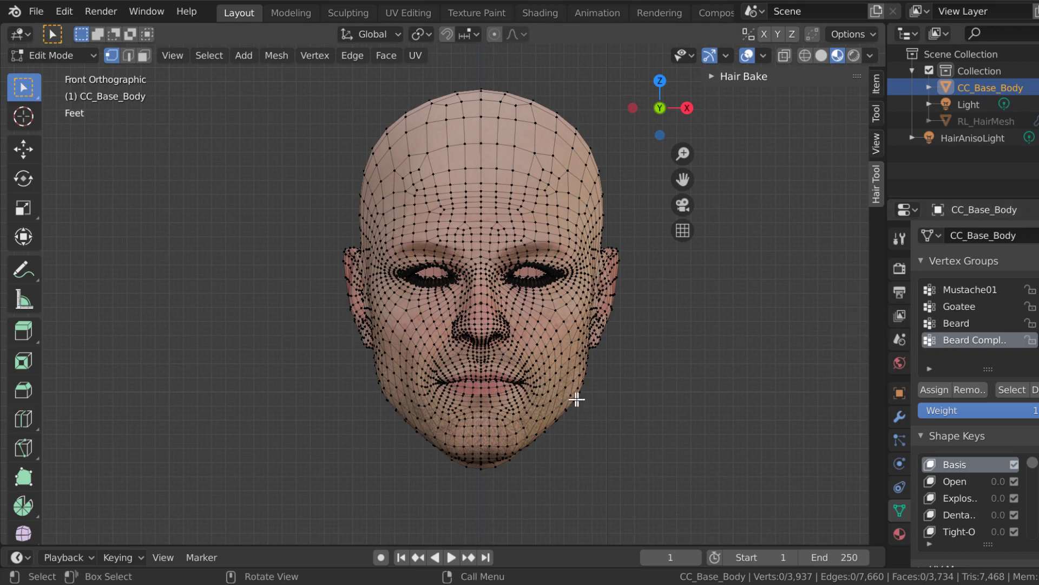
left_click_drag(457, 289, 524, 356)
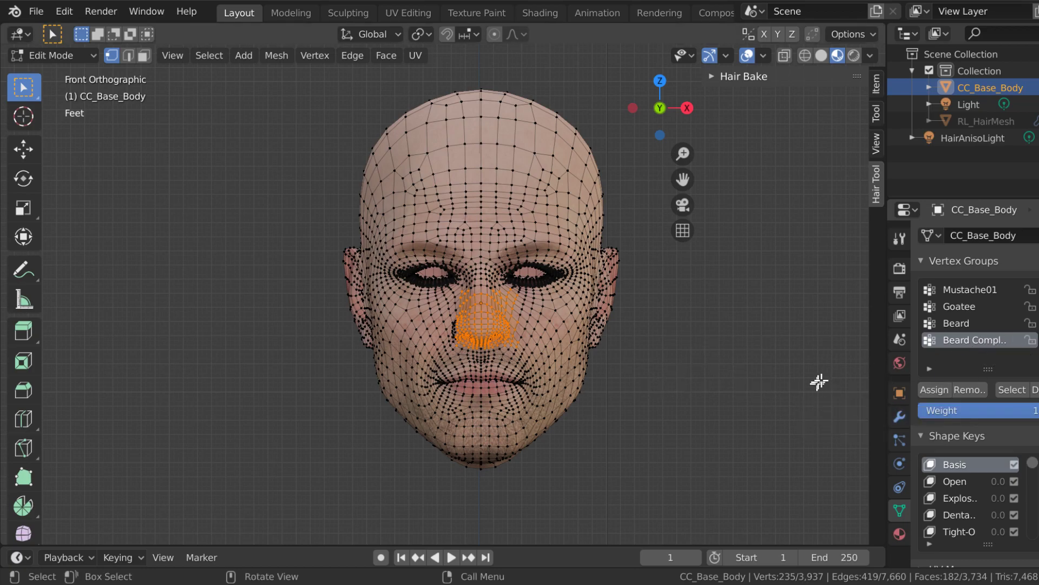
left_click(1033, 389)
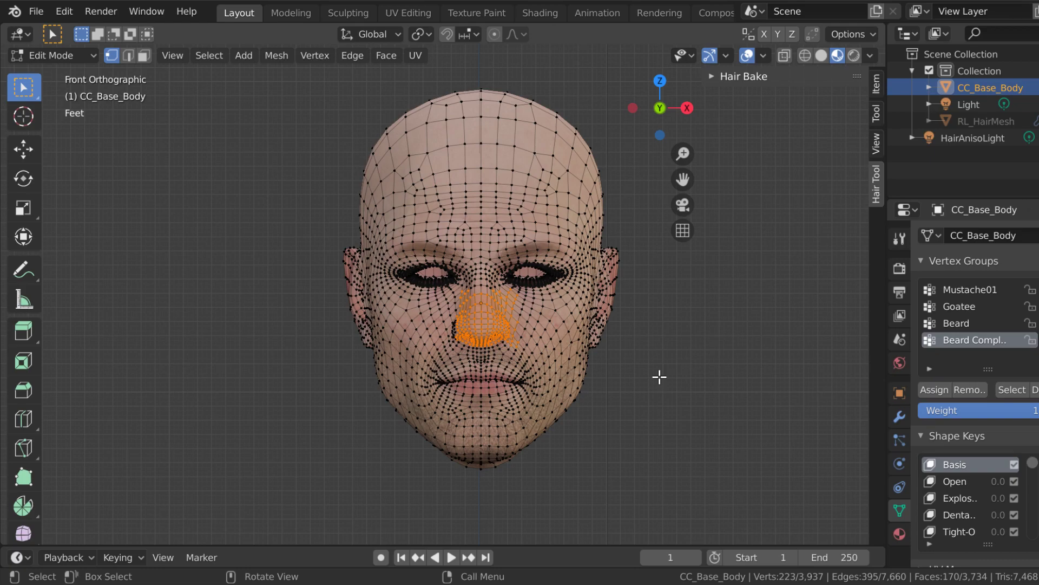
key("ctrl+z")
left_click_drag(698, 339, 750, 398)
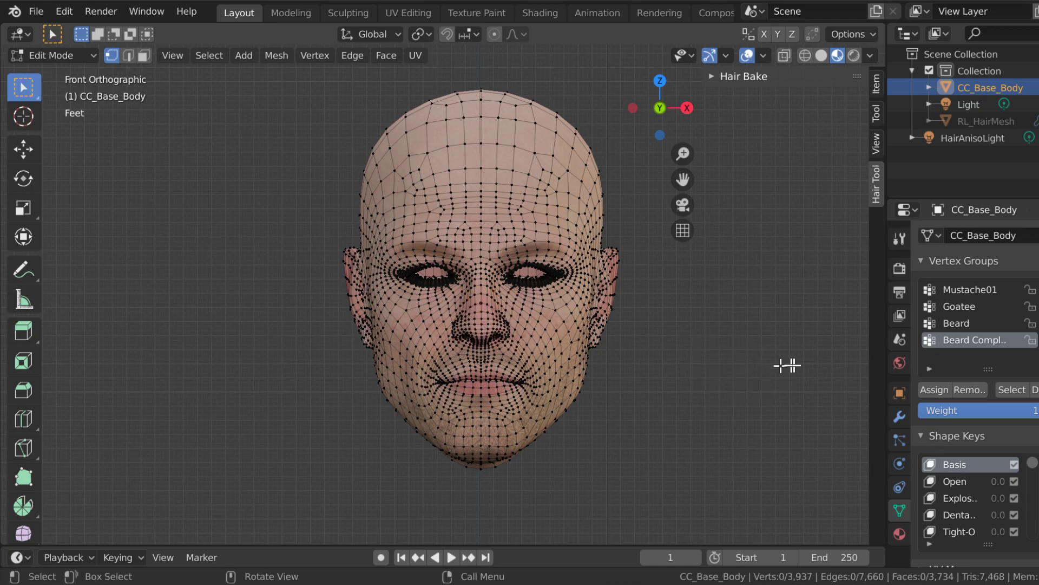
left_click(956, 290)
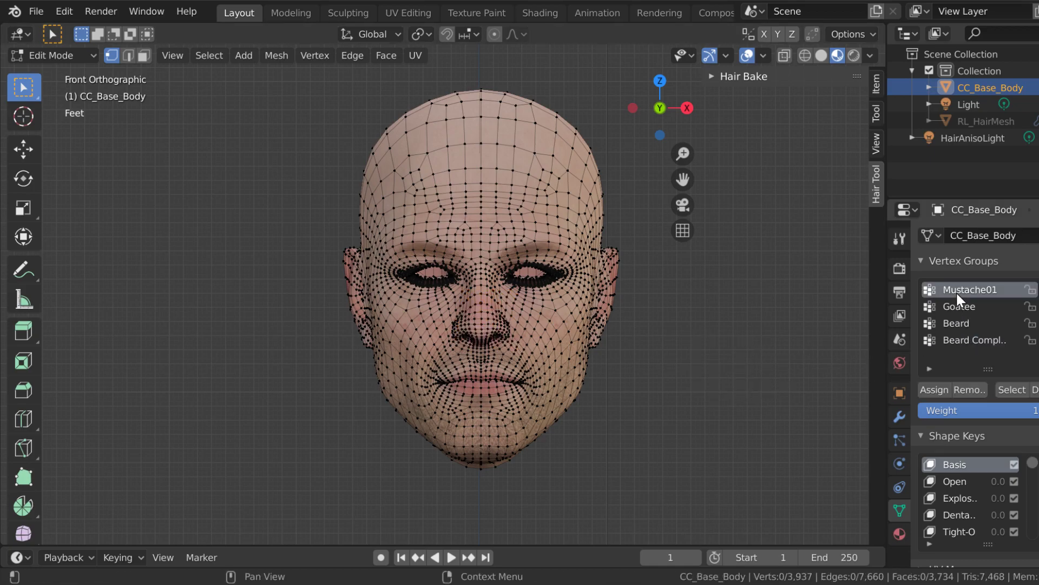
left_click(1003, 389)
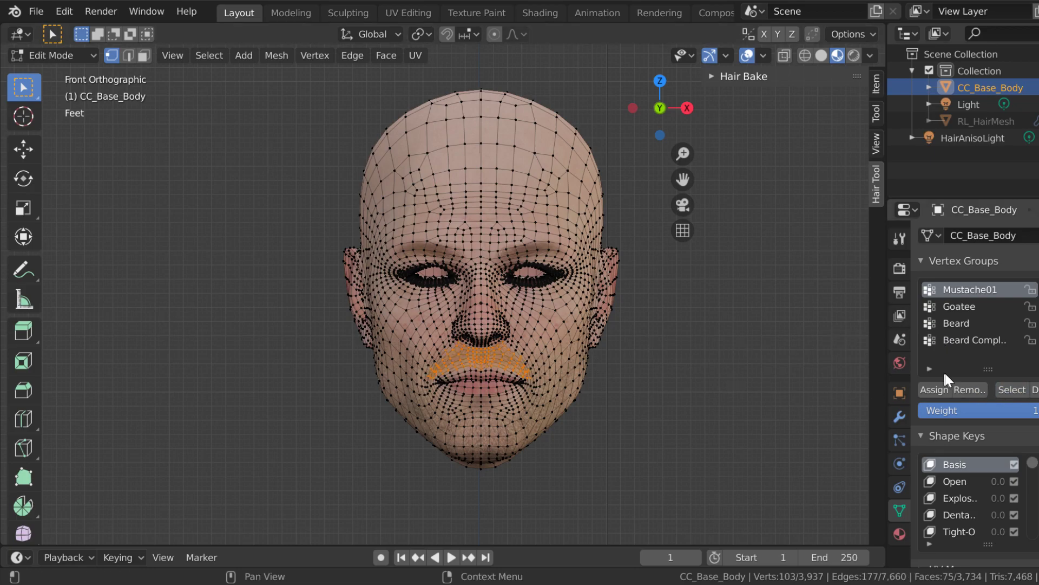
left_click(1035, 389)
left_click(956, 305)
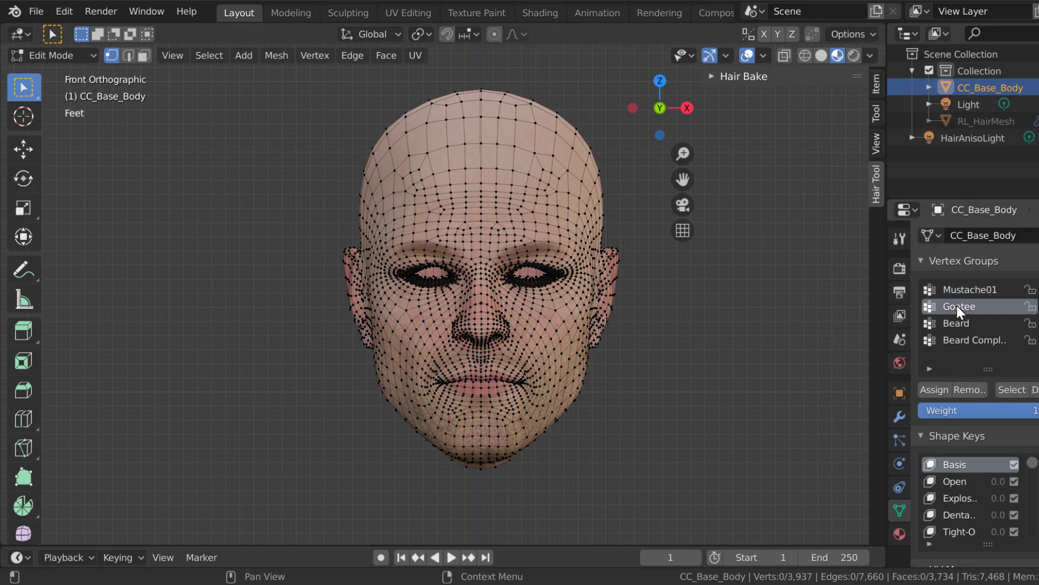
left_click(1008, 389)
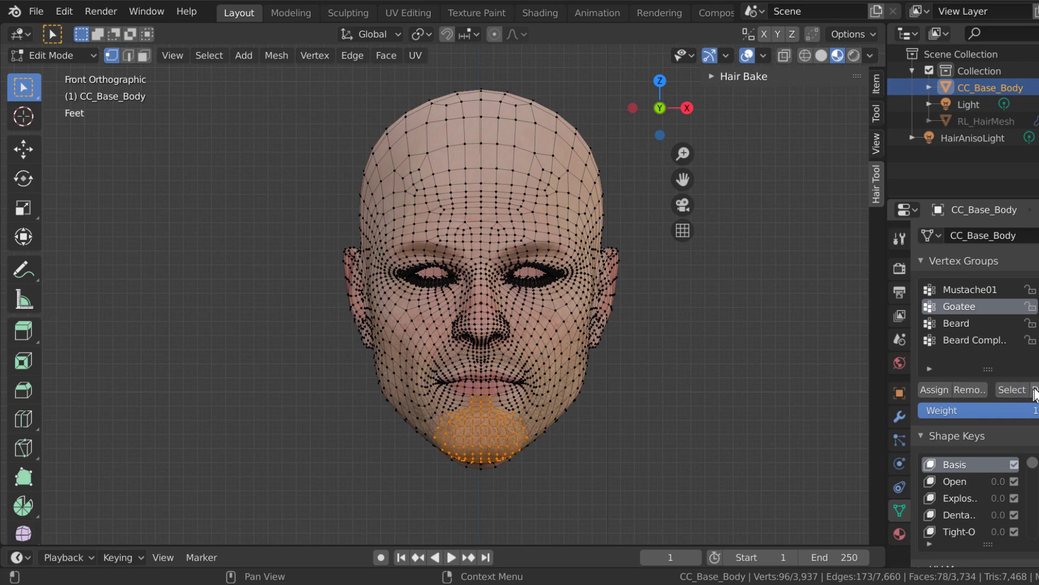
left_click(1035, 389)
left_click(957, 327)
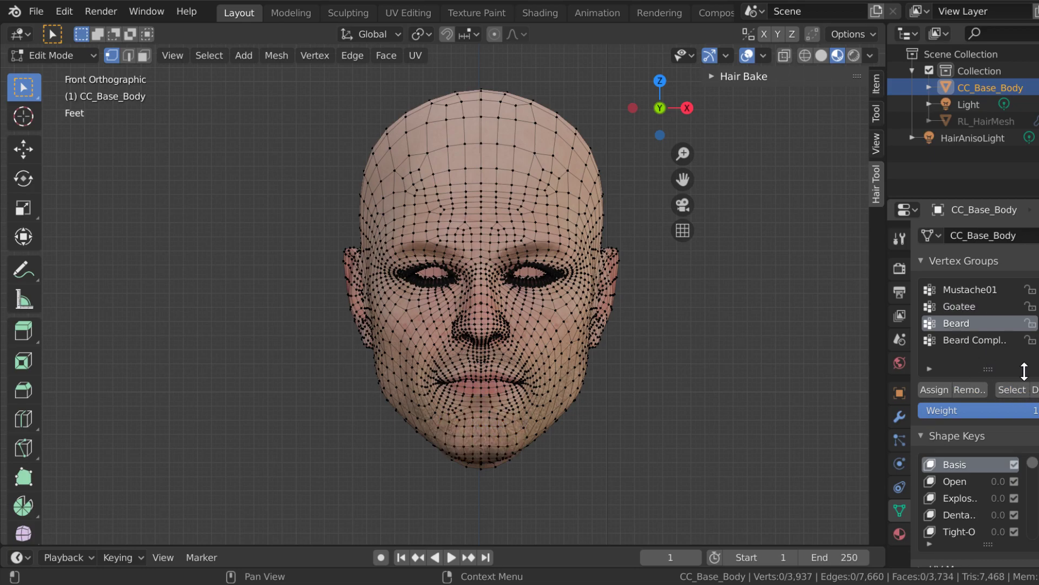
left_click(1012, 389)
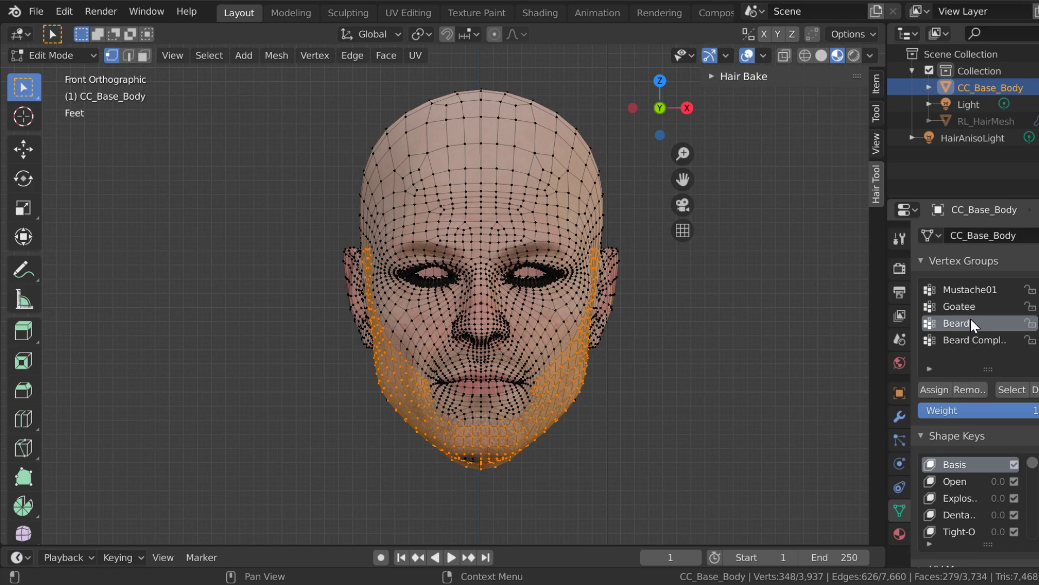
left_click(978, 339)
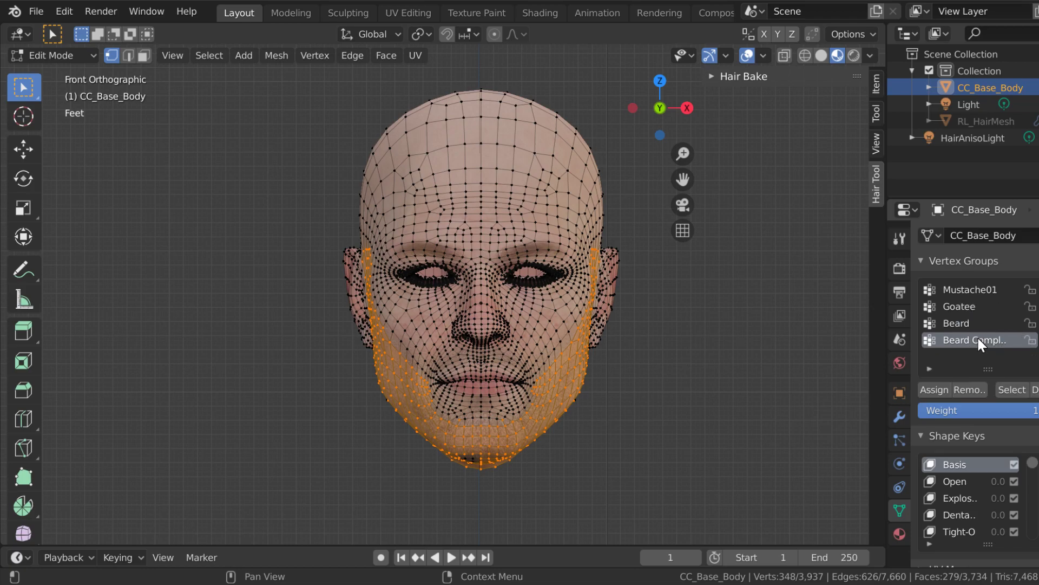
left_click(1016, 390)
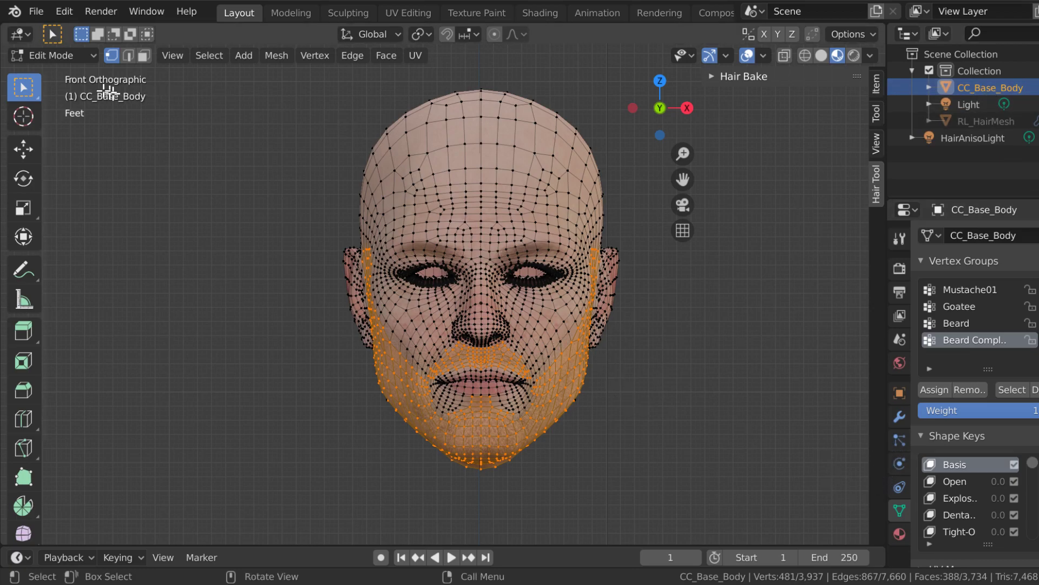
left_click(77, 56)
left_click(80, 74)
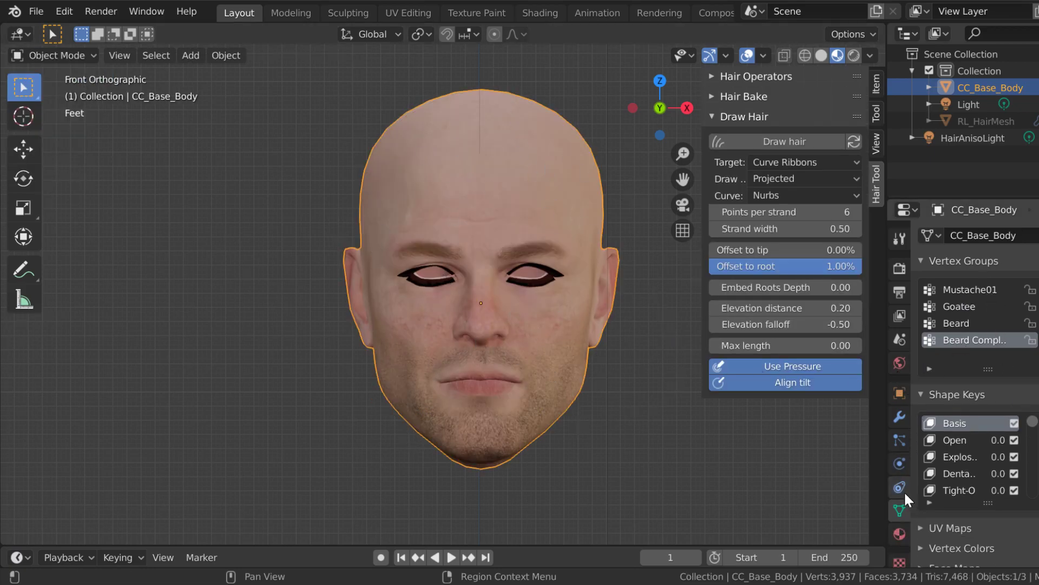
Step: Add a new Hair-type particle system to the head
left_click(893, 442)
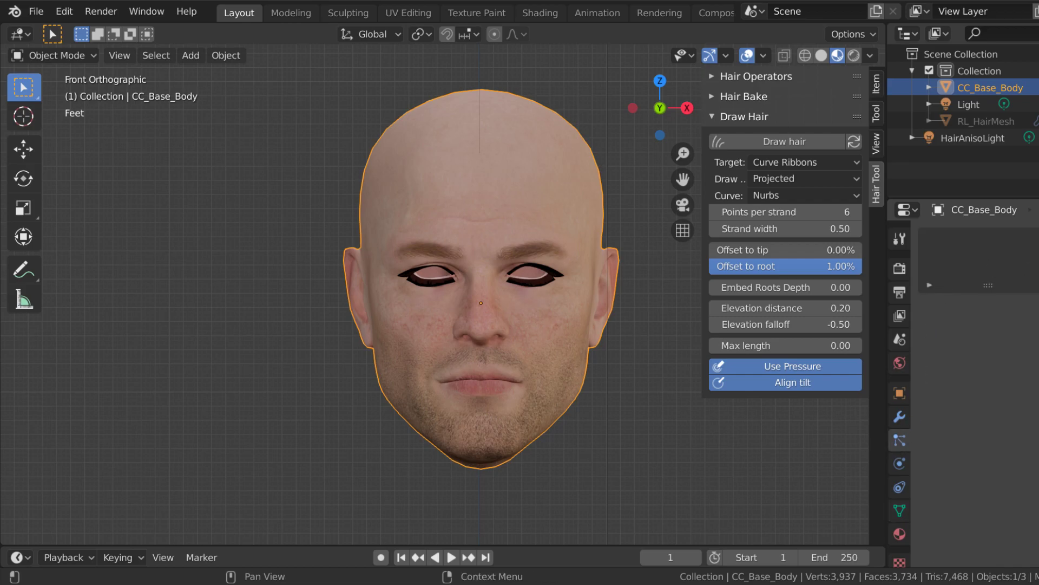
left_click(1035, 239)
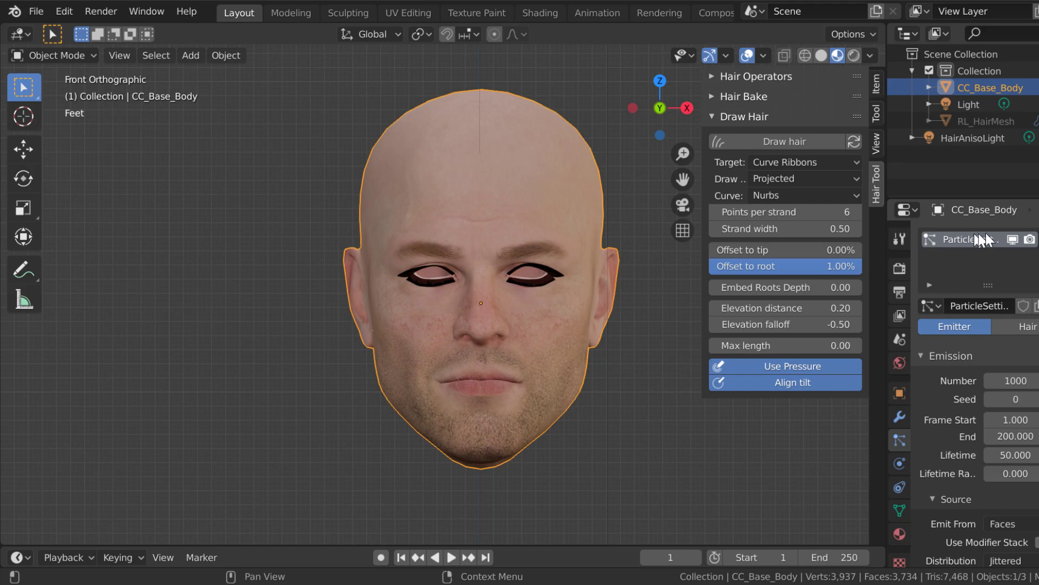
left_click(1028, 327)
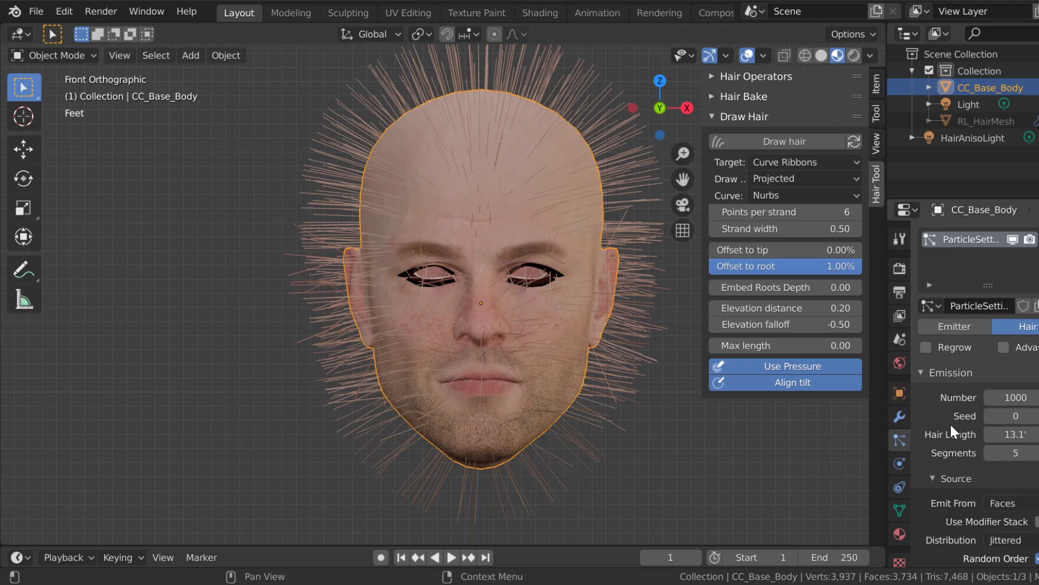
Step: Set the hair's Density vertex group to Beard Complete
scroll(950, 423, "down", 5)
scroll(950, 423, "down", 12)
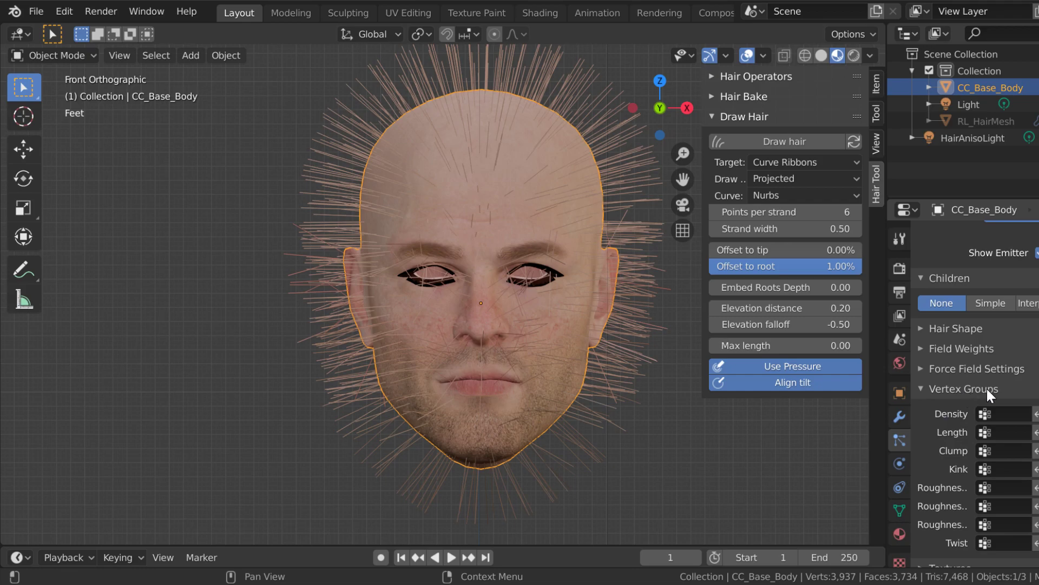
left_click(1002, 414)
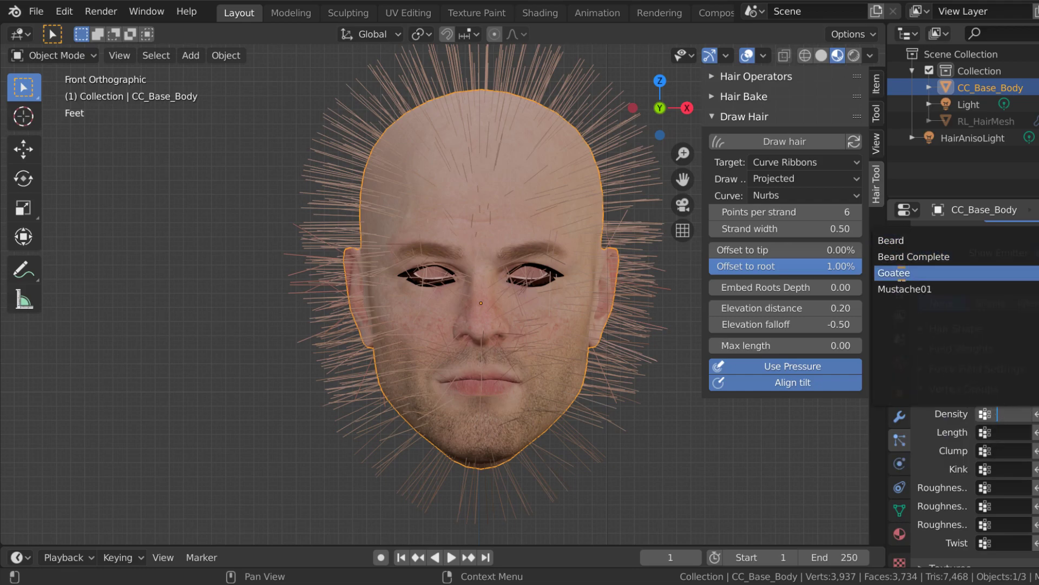
left_click(915, 256)
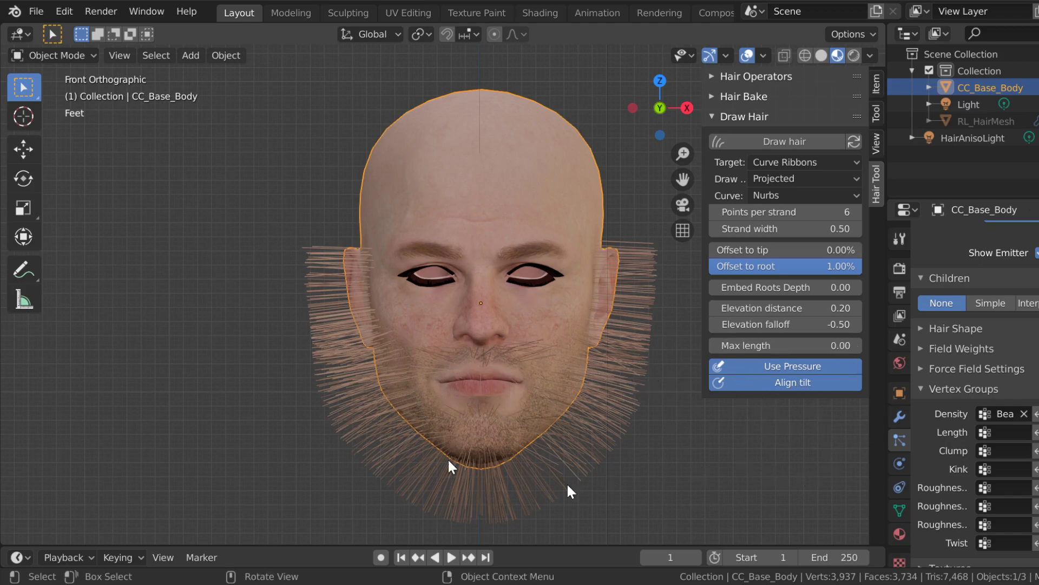
Step: Lower the Emission Number of hair strands from 1000 to 307
scroll(975, 306, "up", 10)
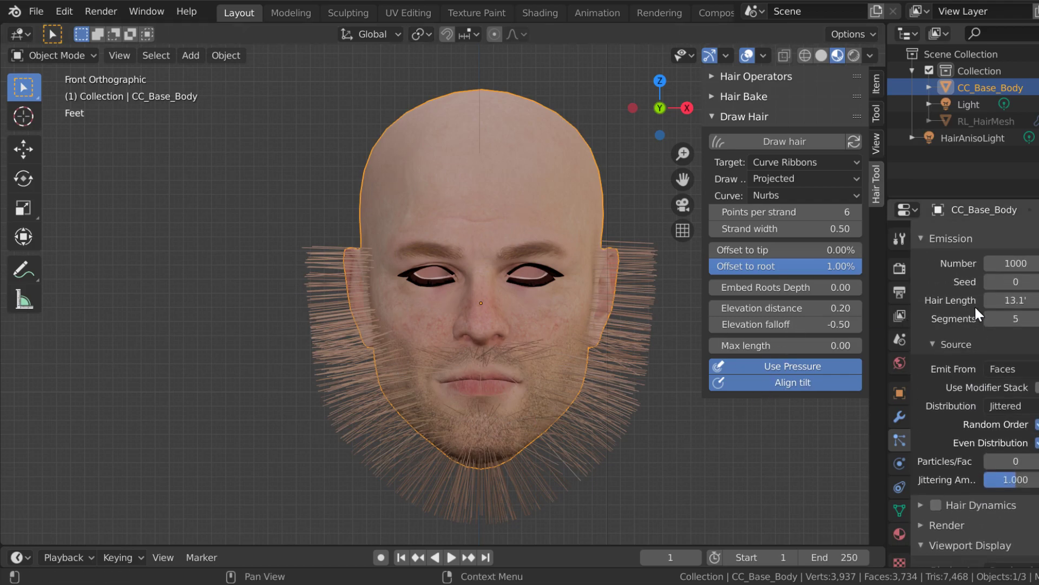
scroll(974, 304, "up", 4)
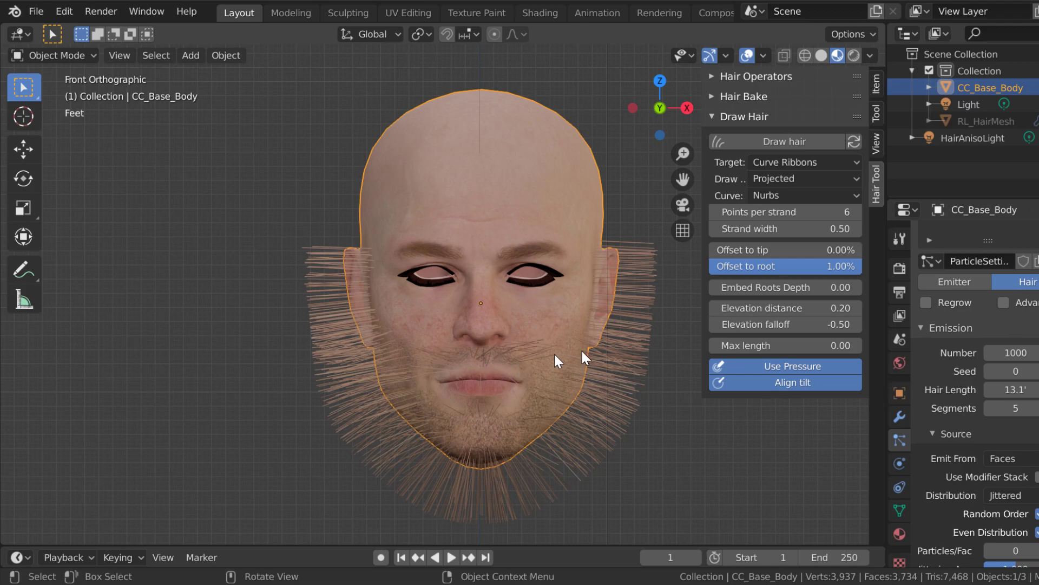
left_click_drag(1016, 352, 641, 353)
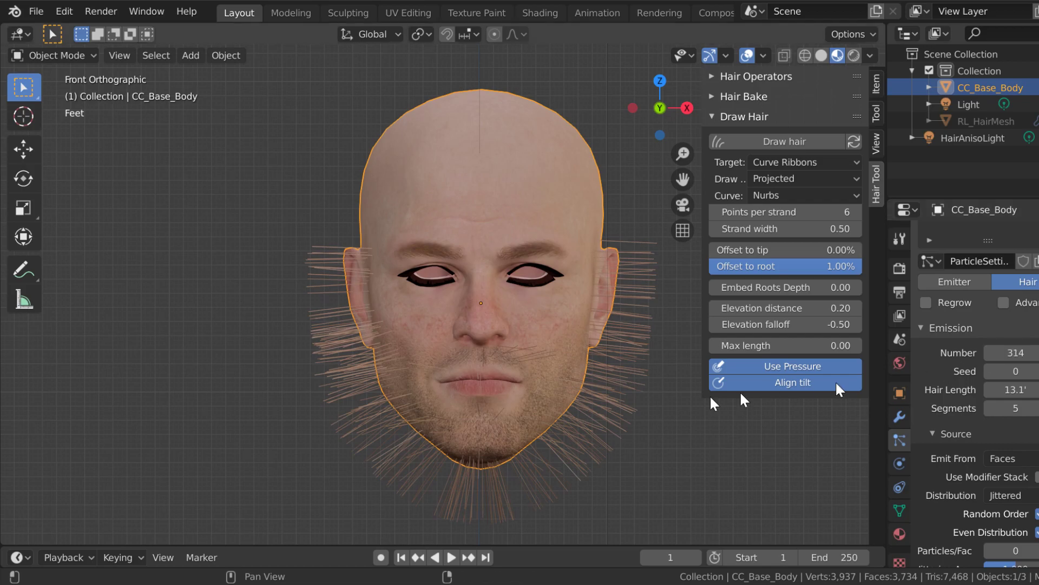
left_click_drag(1032, 354, 1023, 354)
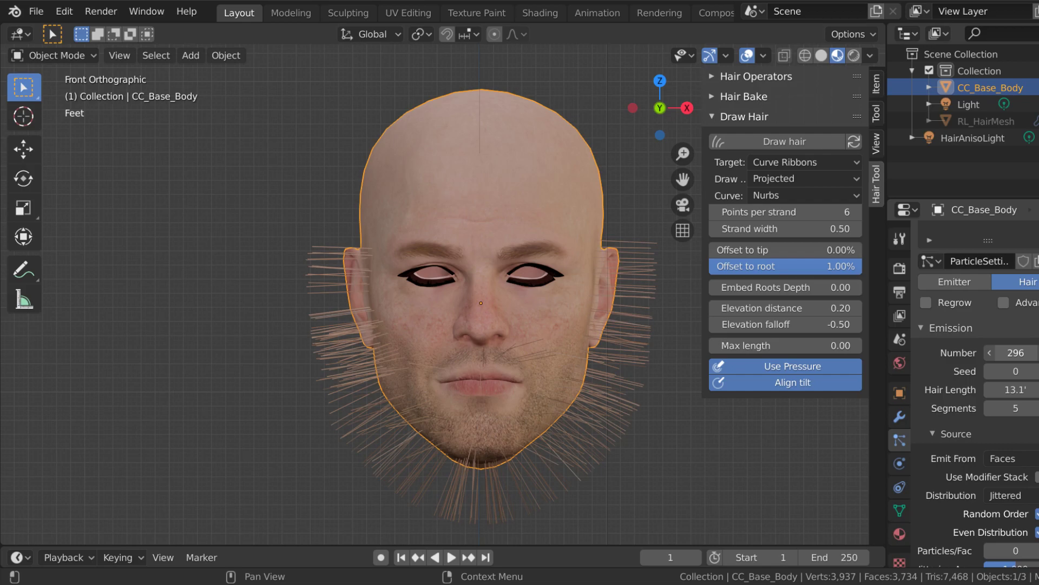
left_click_drag(1016, 353, 1021, 352)
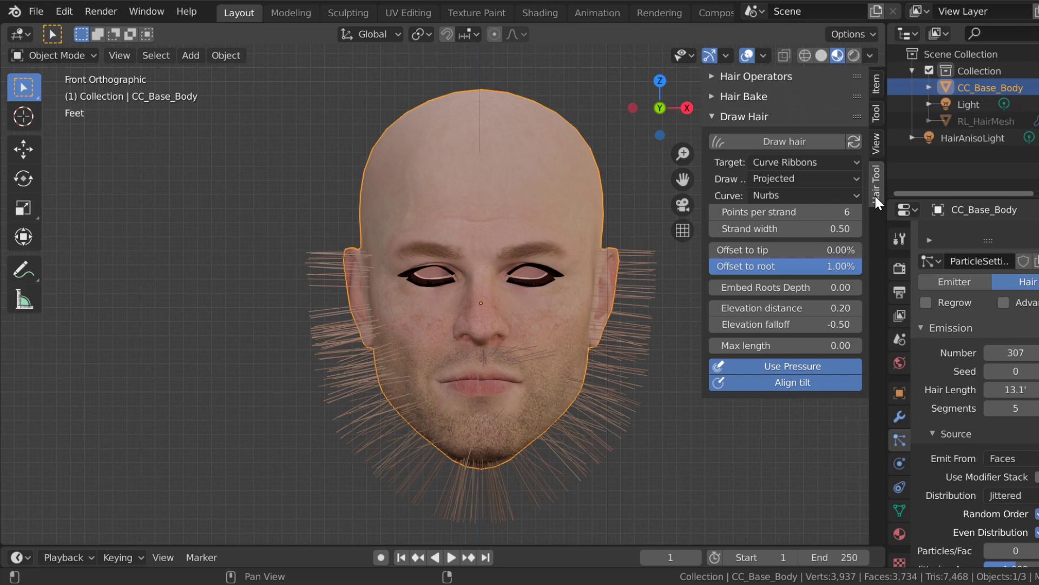
Step: Toggle the Hair Operators, Hair Bake and Draw Hair panels, then show the editing modes list
left_click(873, 146)
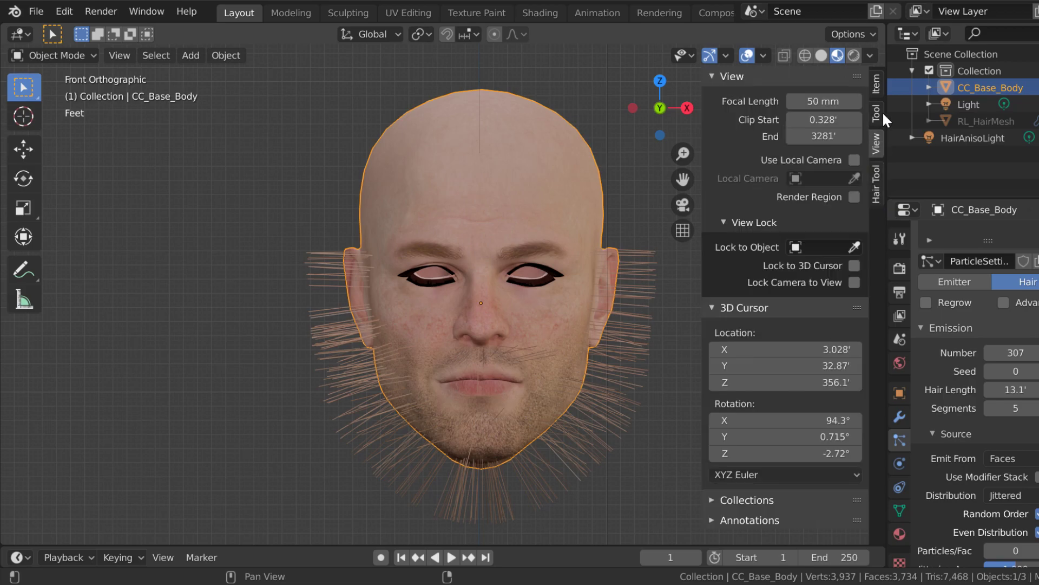
left_click(876, 183)
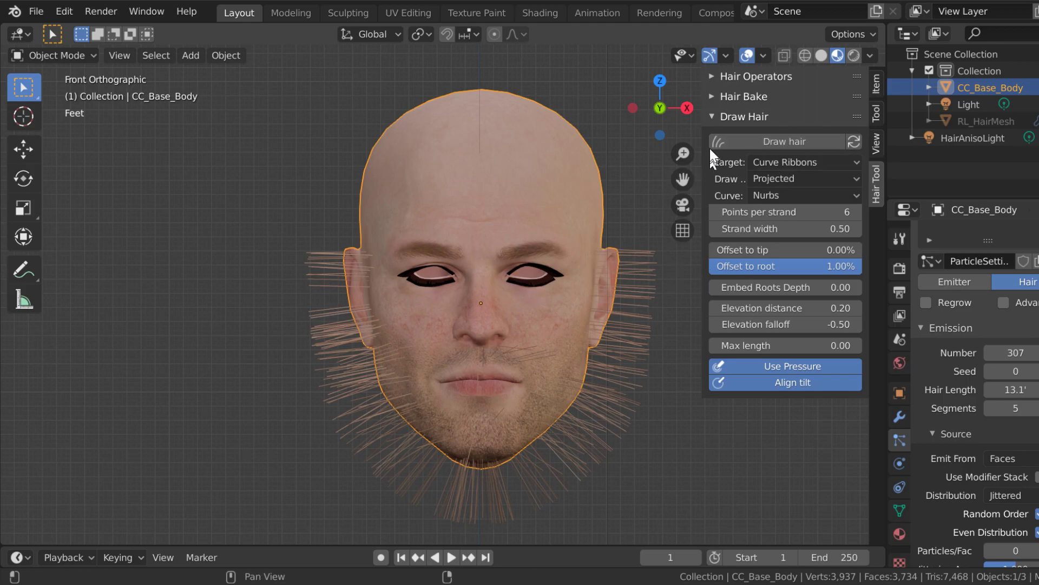
left_click(710, 116)
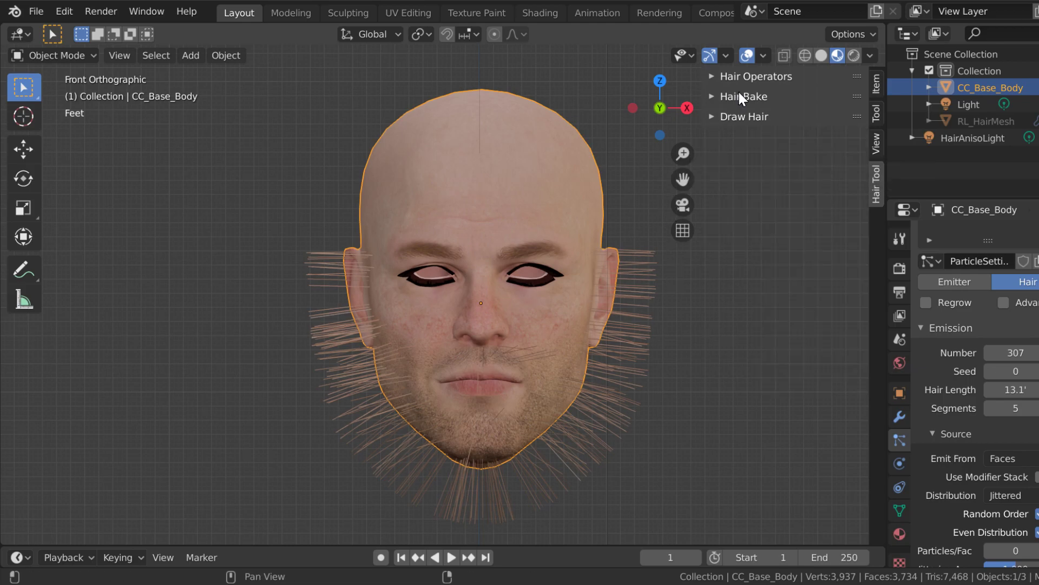
left_click(712, 76)
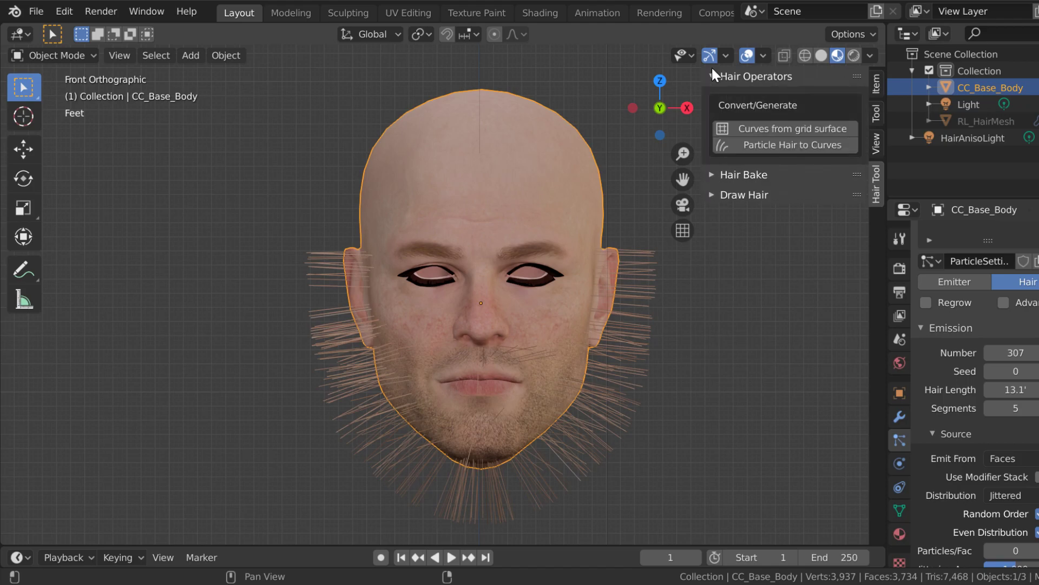
left_click(717, 196)
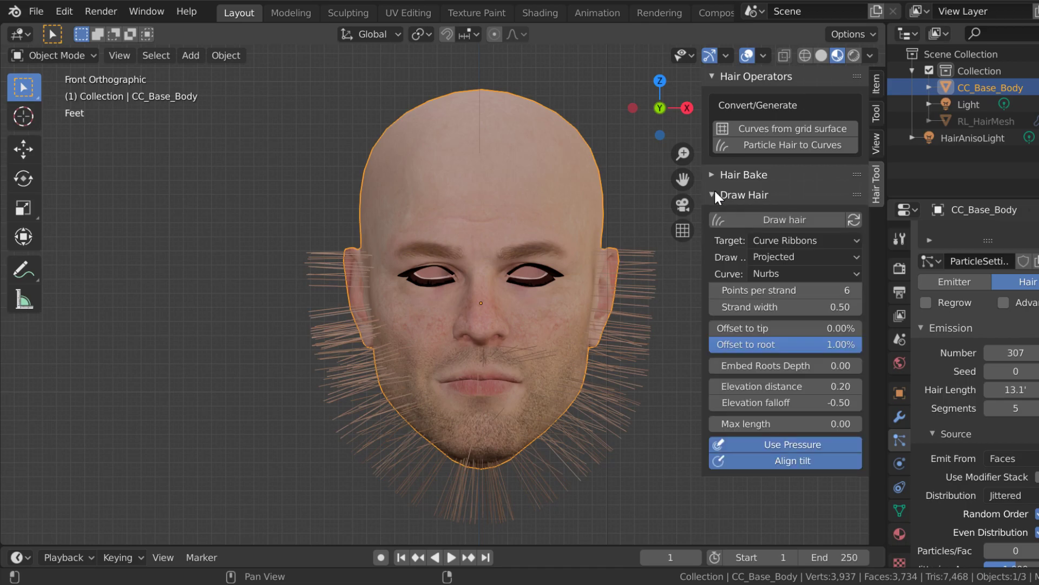
left_click(709, 173)
left_click(709, 173)
left_click(716, 77)
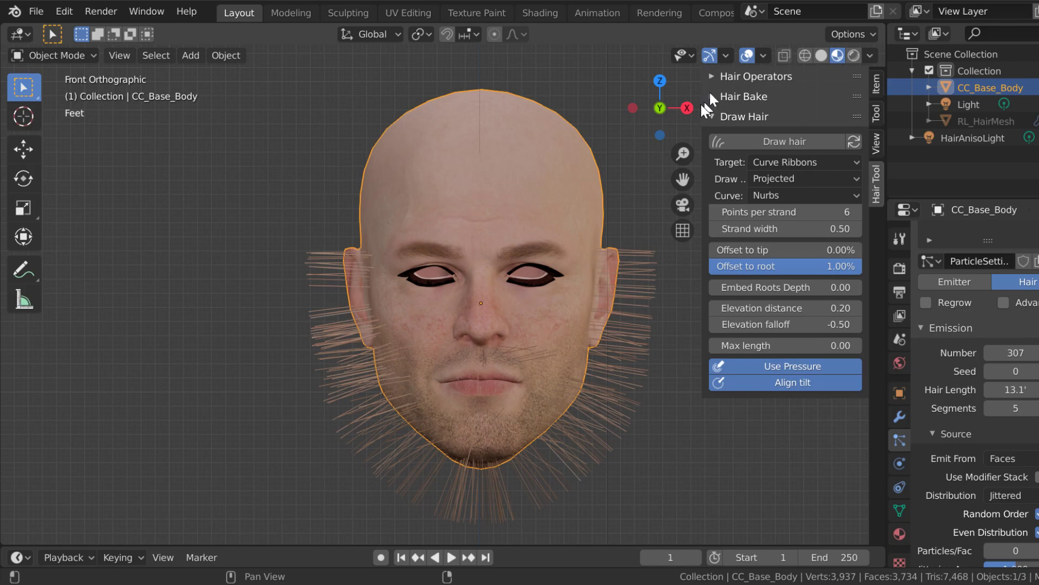
left_click(73, 56)
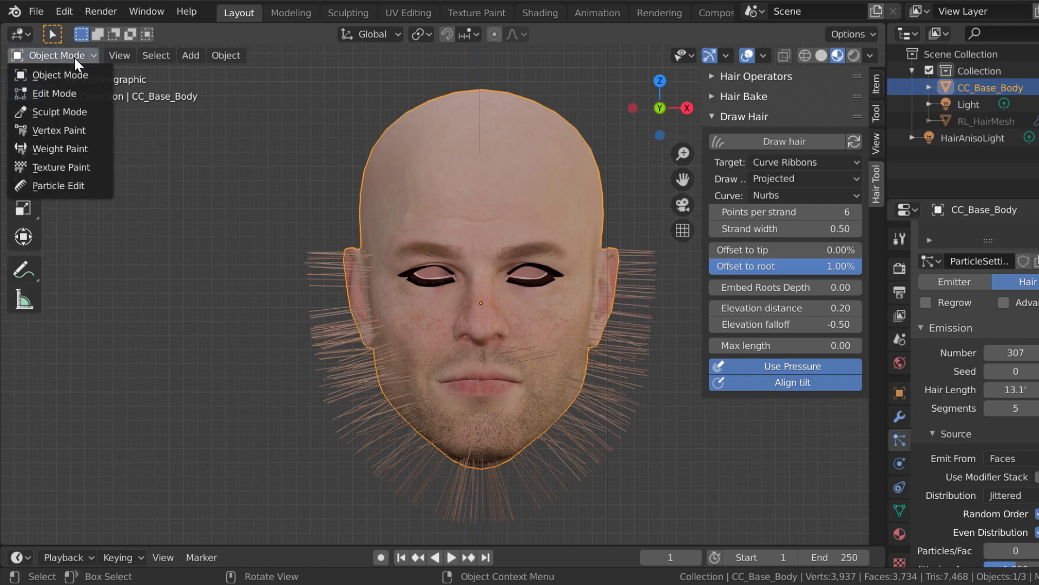
Step: In Particle Edit, comb the sideburn, cheek and jaw strands downward on both sides
left_click(83, 185)
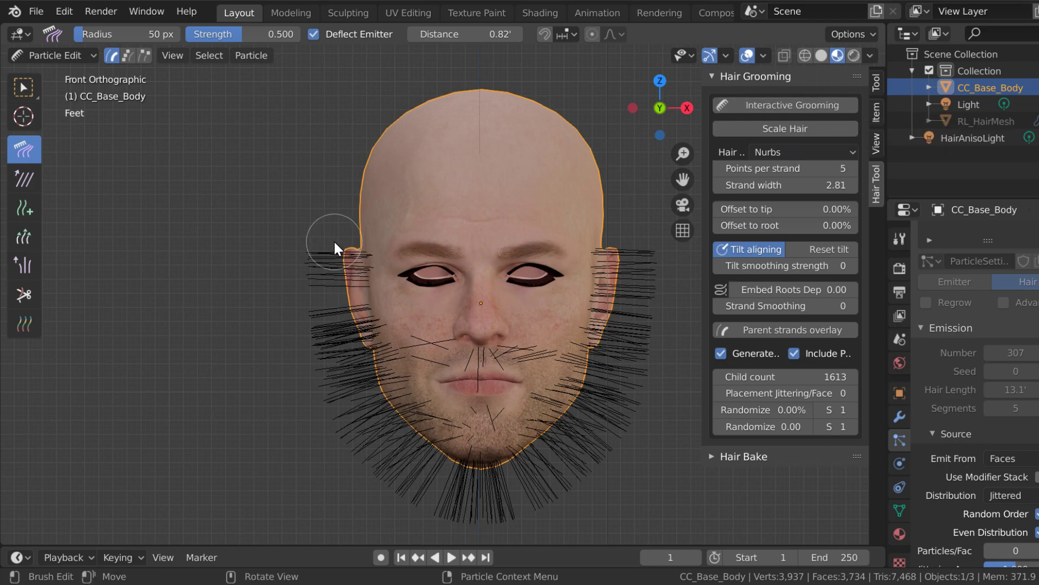
left_click_drag(328, 254, 331, 350)
left_click_drag(308, 259, 327, 389)
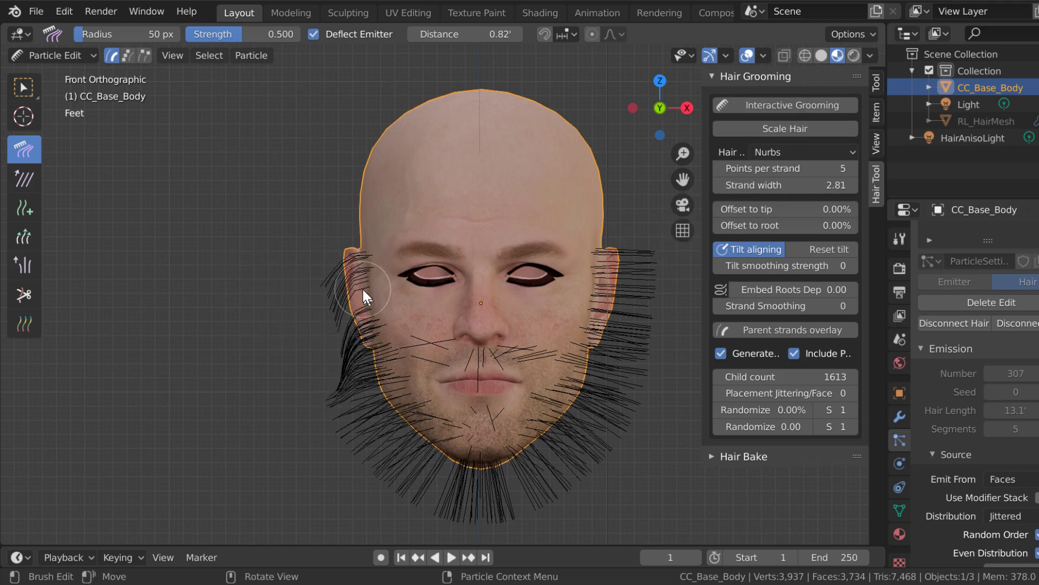
left_click_drag(651, 254, 664, 350)
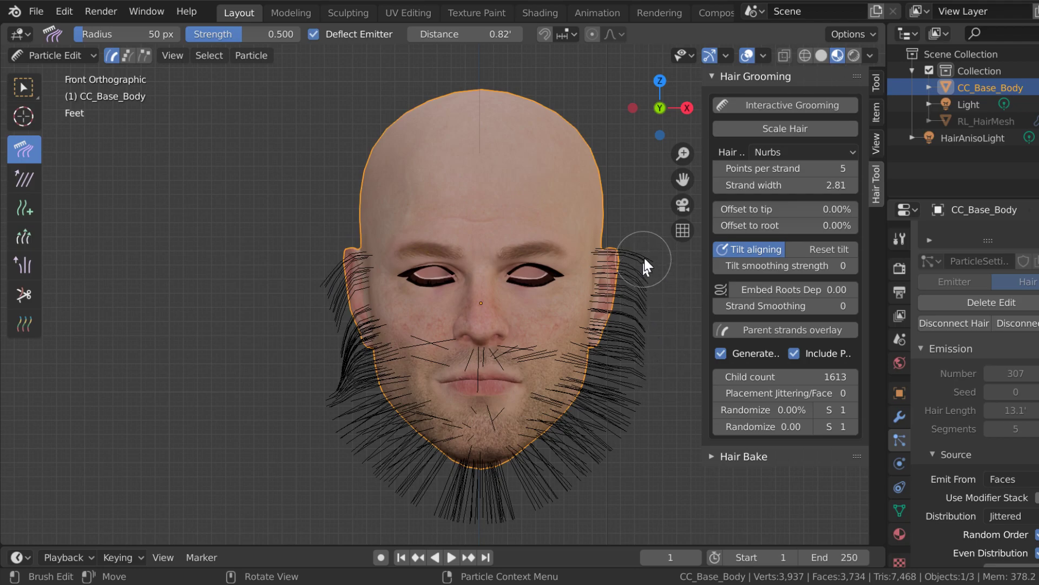
left_click(755, 109)
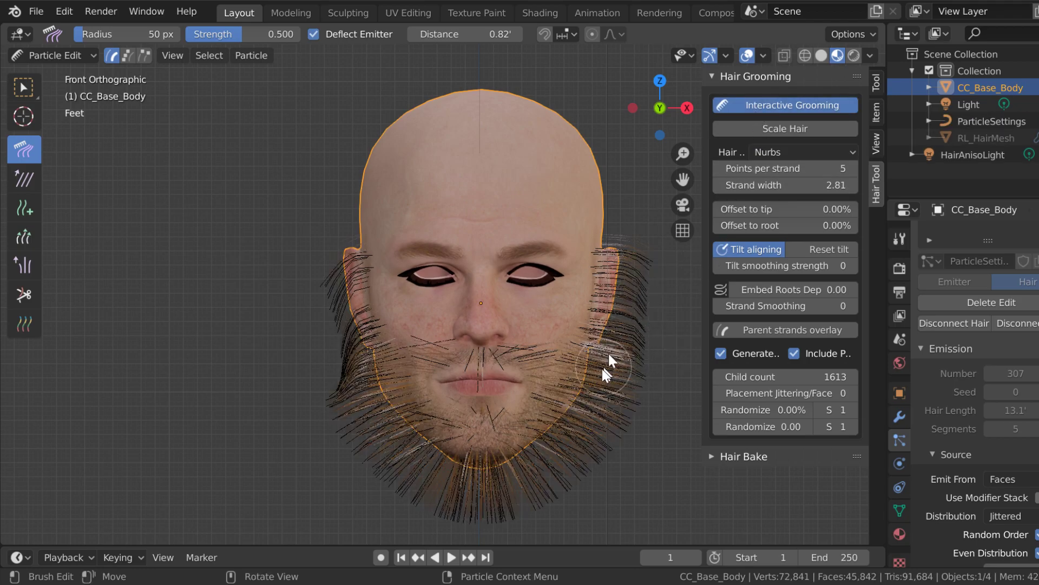
left_click_drag(651, 246, 651, 327)
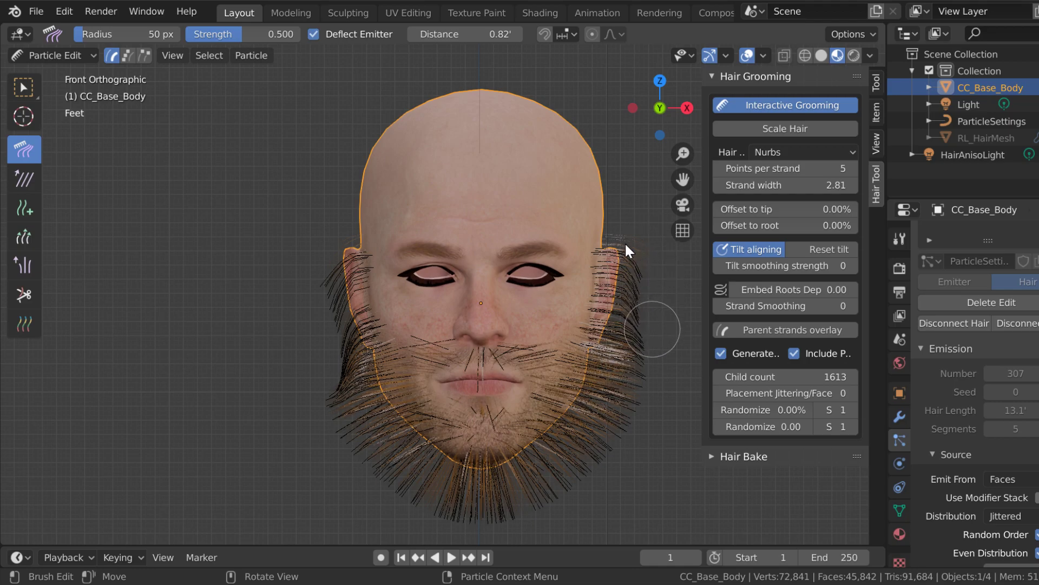
left_click(739, 101)
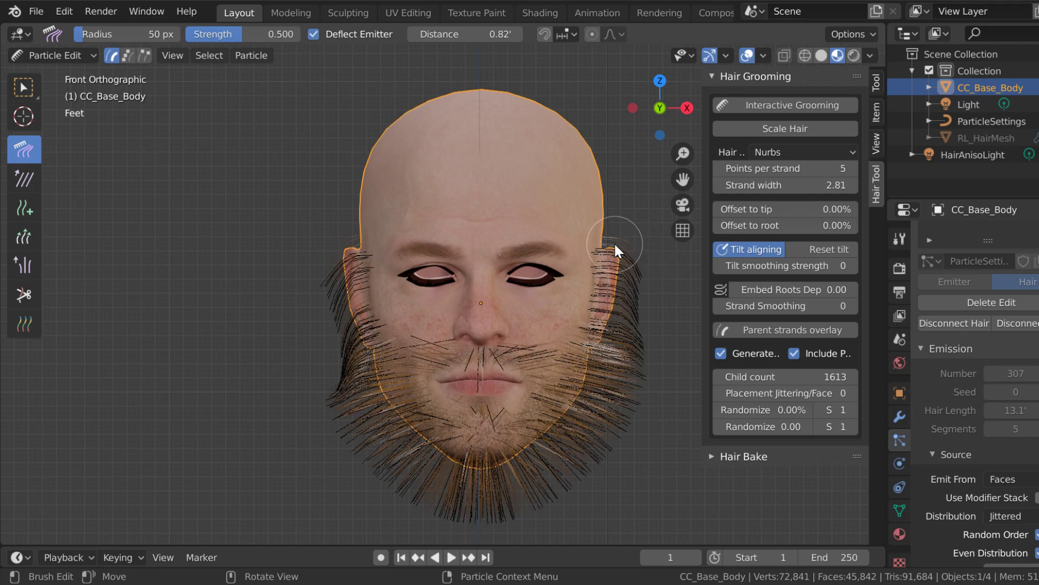
mouse_move(622, 280)
left_mouse_down()
mouse_move(649, 280)
mouse_move(645, 348)
left_mouse_up()
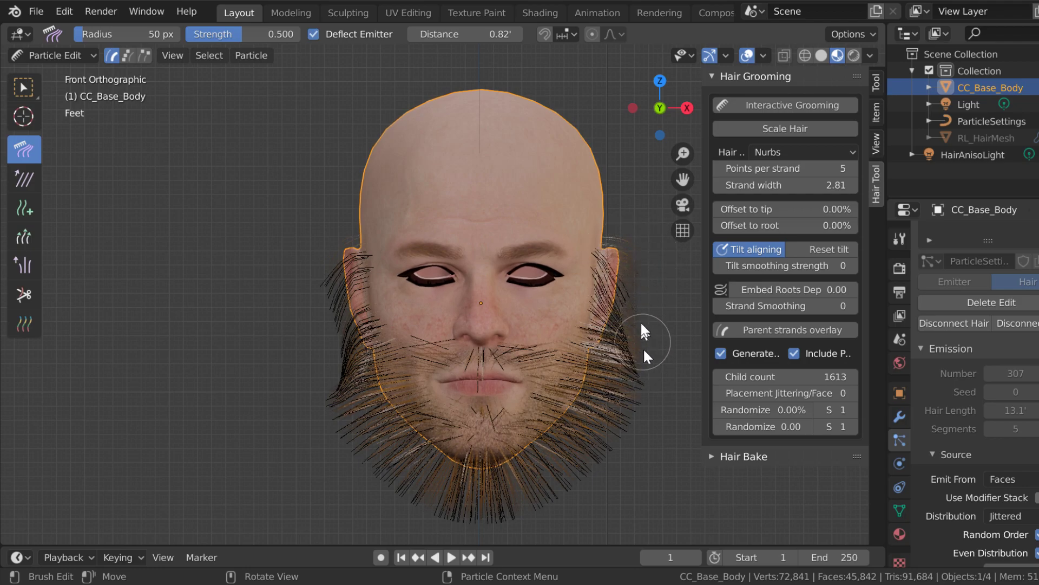
mouse_move(606, 242)
left_mouse_down()
mouse_move(639, 362)
mouse_move(640, 389)
mouse_move(630, 348)
mouse_move(628, 412)
left_mouse_up()
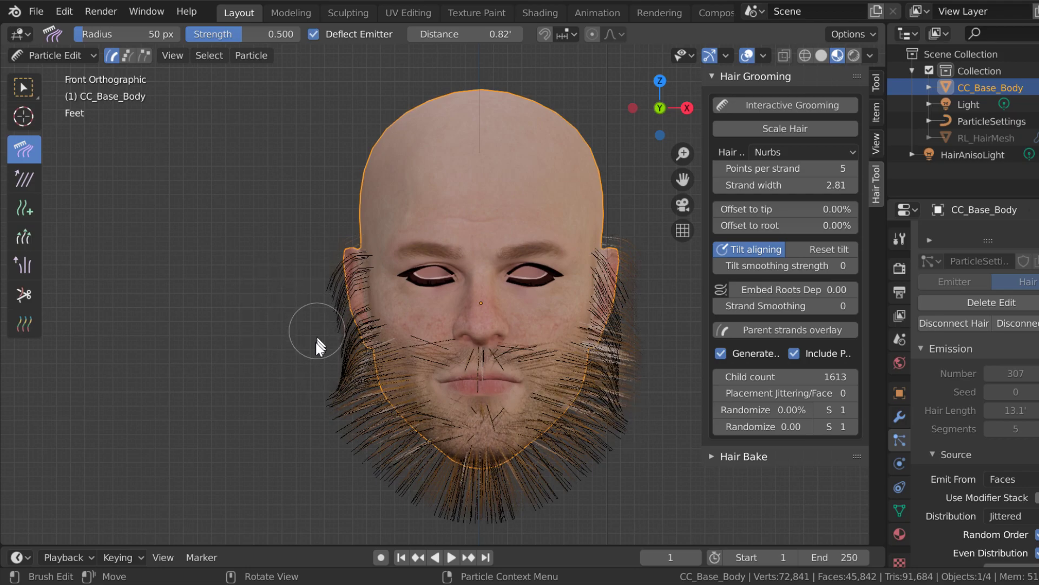
Step: Comb the chin, jawline and moustache strands downward, orbiting around the head to check
mouse_move(239, 375)
middle_mouse_down()
mouse_move(294, 387)
mouse_move(319, 378)
middle_mouse_up()
scroll(292, 381, "down", 6)
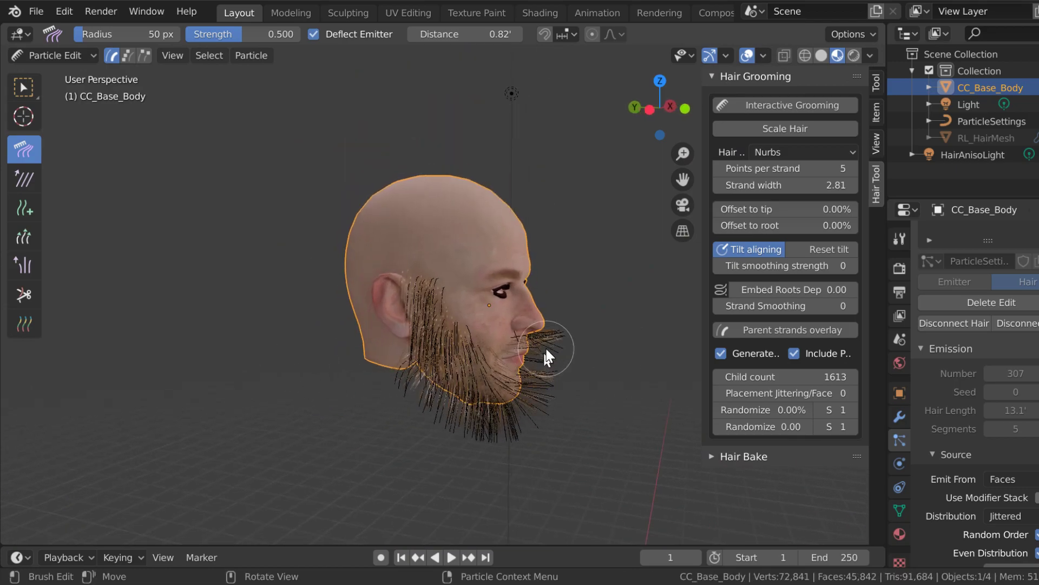
mouse_move(568, 339)
left_mouse_down()
mouse_move(553, 422)
mouse_move(552, 360)
mouse_move(547, 427)
left_mouse_up()
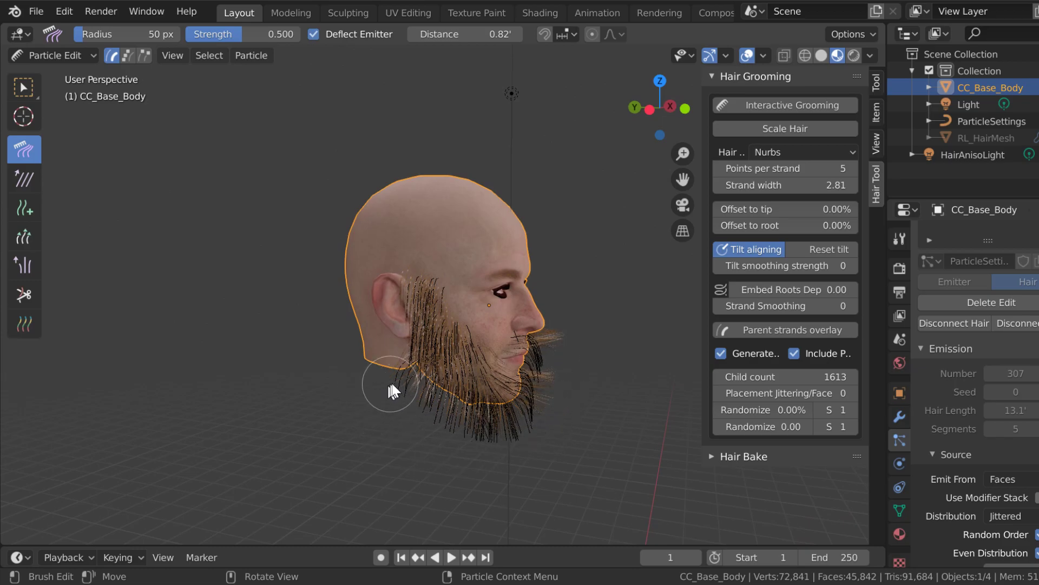
left_click_drag(406, 387, 421, 406)
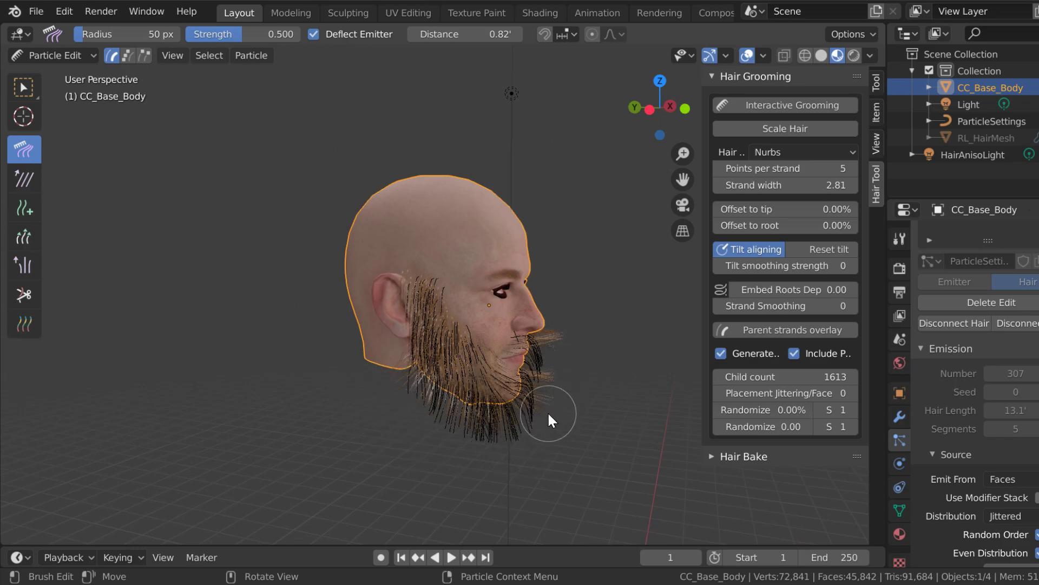
middle_click_drag(569, 417, 415, 417)
scroll(414, 420, "up", 2)
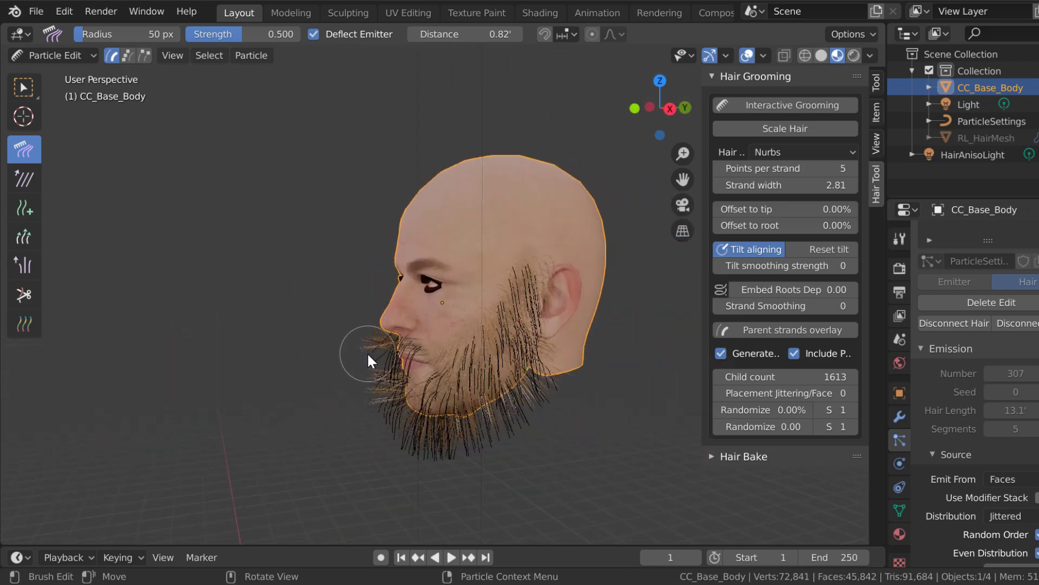
mouse_move(354, 332)
left_mouse_down()
mouse_move(364, 371)
mouse_move(348, 364)
mouse_move(362, 367)
left_mouse_up()
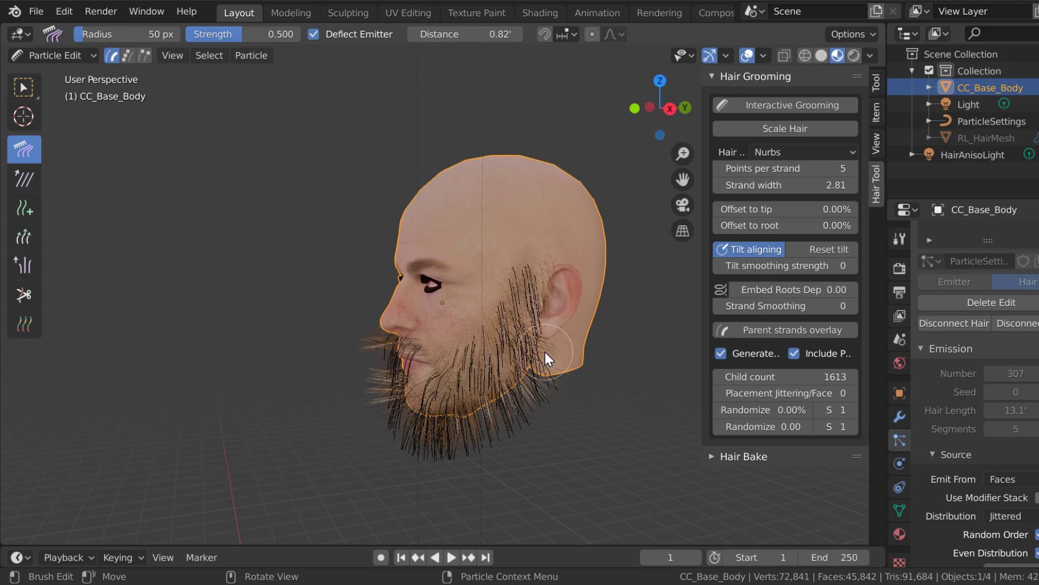
mouse_move(321, 428)
middle_mouse_down()
mouse_move(365, 437)
mouse_move(396, 419)
mouse_move(422, 424)
middle_mouse_up()
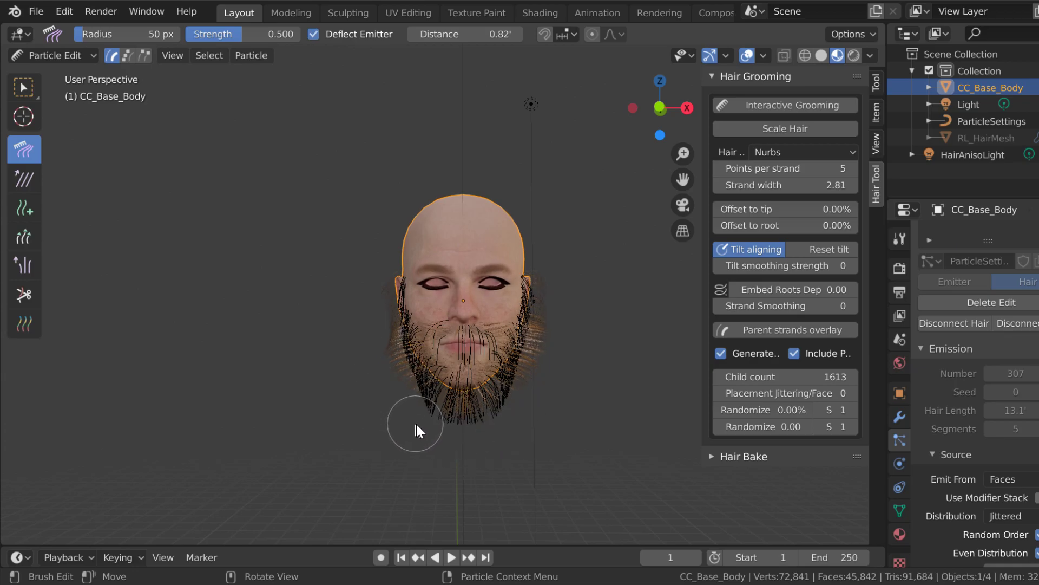
middle_click_drag(333, 441, 276, 420)
Step: Trim the stray strands below the lips using the Cut brush at 11 px radius
left_click(30, 294)
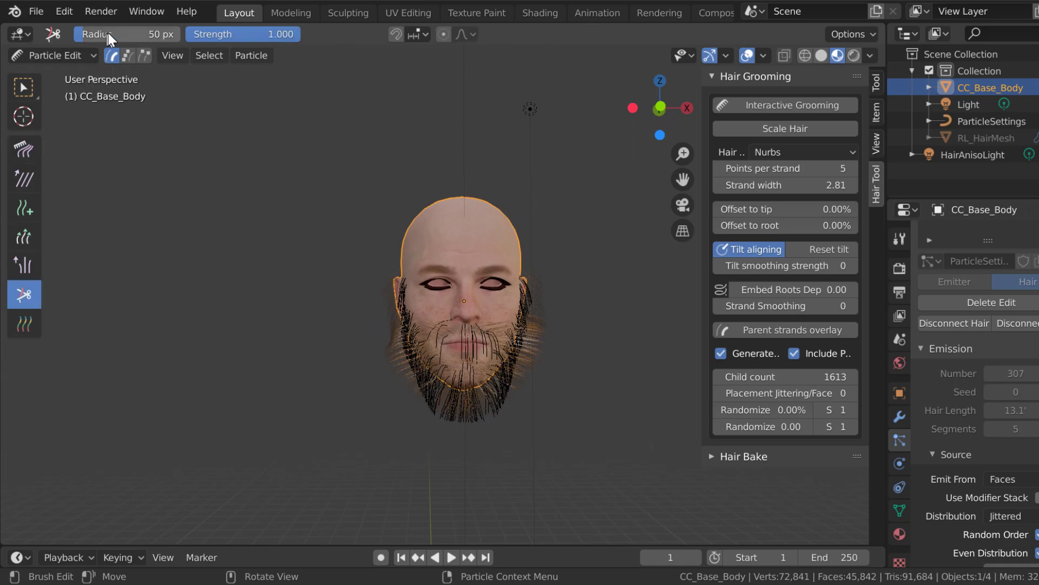
left_click_drag(80, 31, 59, 31)
scroll(529, 342, "up", 3)
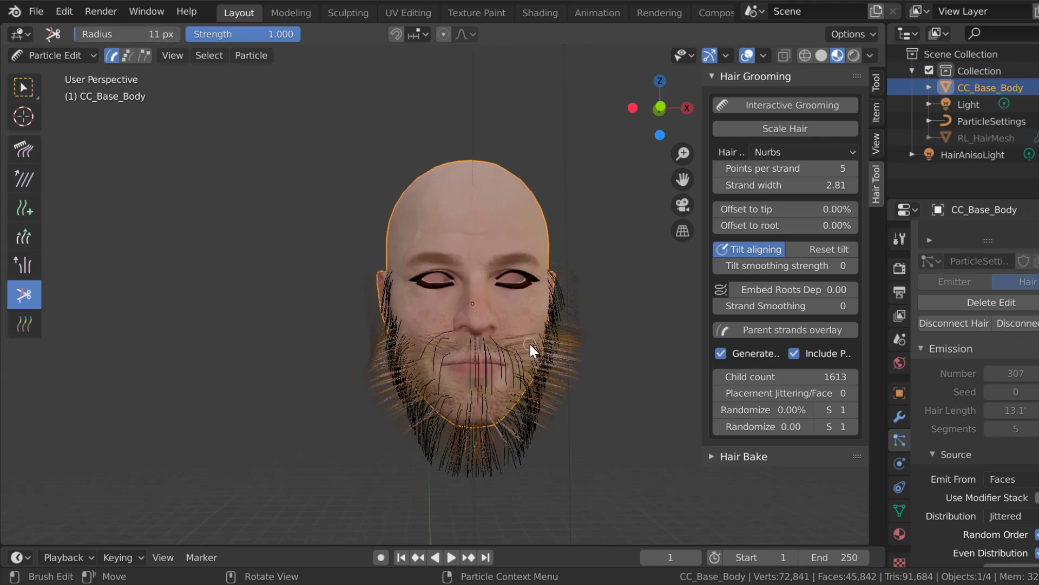
left_click_drag(479, 384, 522, 386)
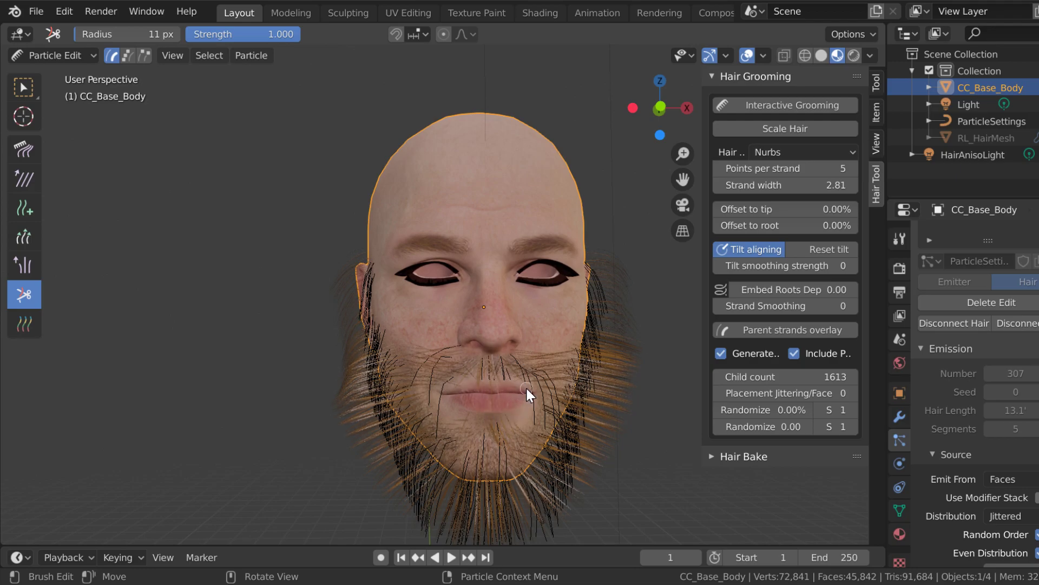
left_click(440, 389)
mouse_move(267, 442)
middle_mouse_down()
mouse_move(343, 449)
mouse_move(232, 430)
mouse_move(164, 441)
mouse_move(208, 454)
mouse_move(260, 433)
middle_mouse_up()
scroll(164, 440, "up", 6)
scroll(260, 433, "down", 6)
scroll(265, 437, "up", 3)
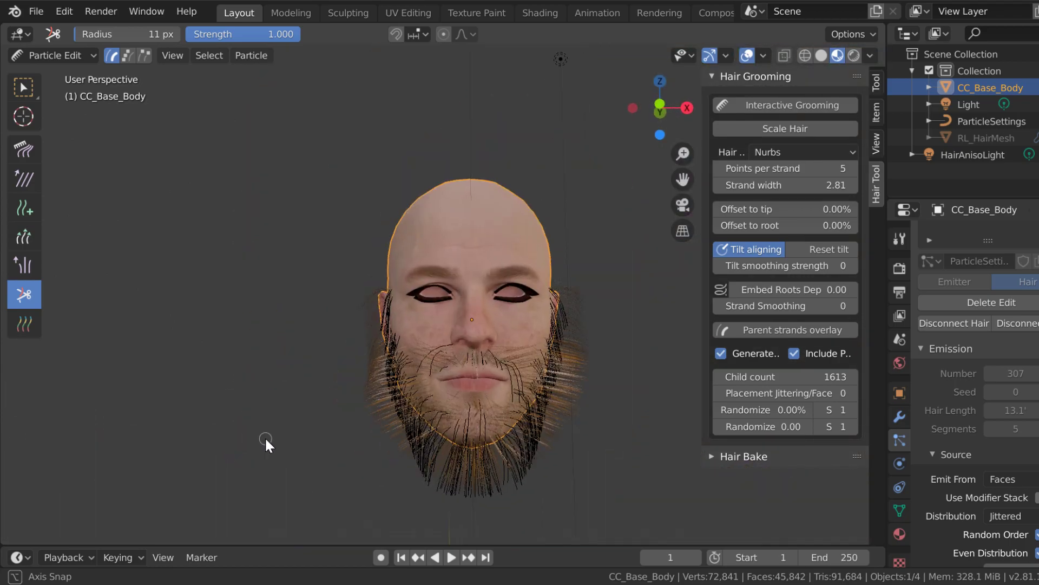
scroll(260, 449, "down", 2)
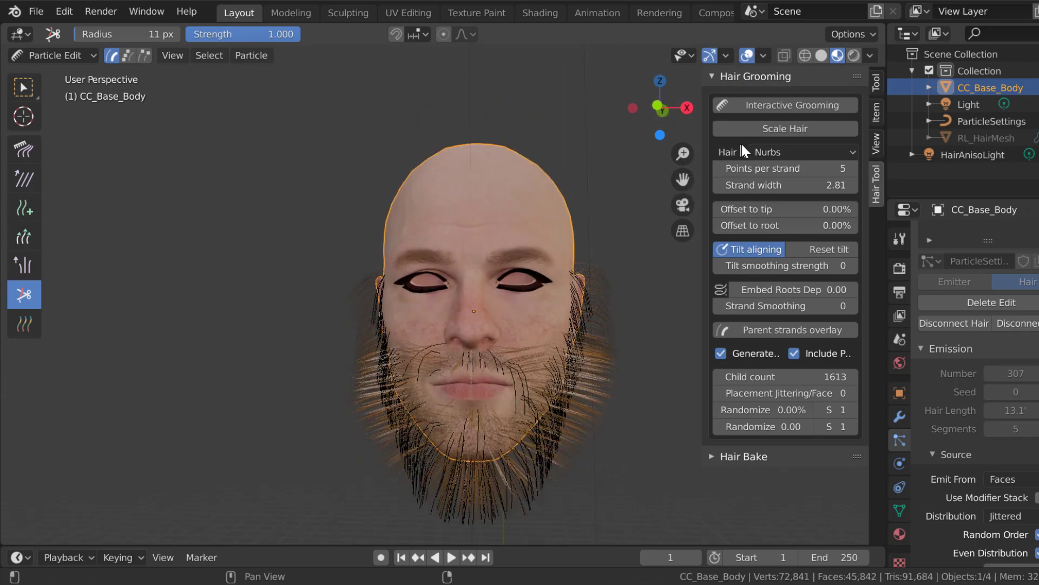
Step: Enable Interactive Grooming with Strand width 3.86 and Embed Roots Depth 0.54
left_click(800, 110)
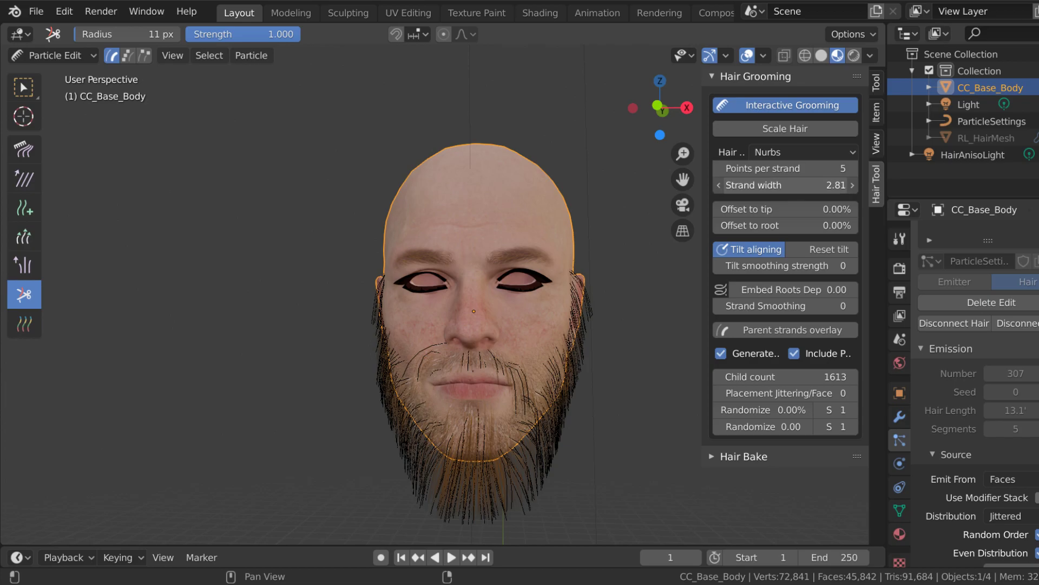
left_click_drag(785, 185, 830, 185)
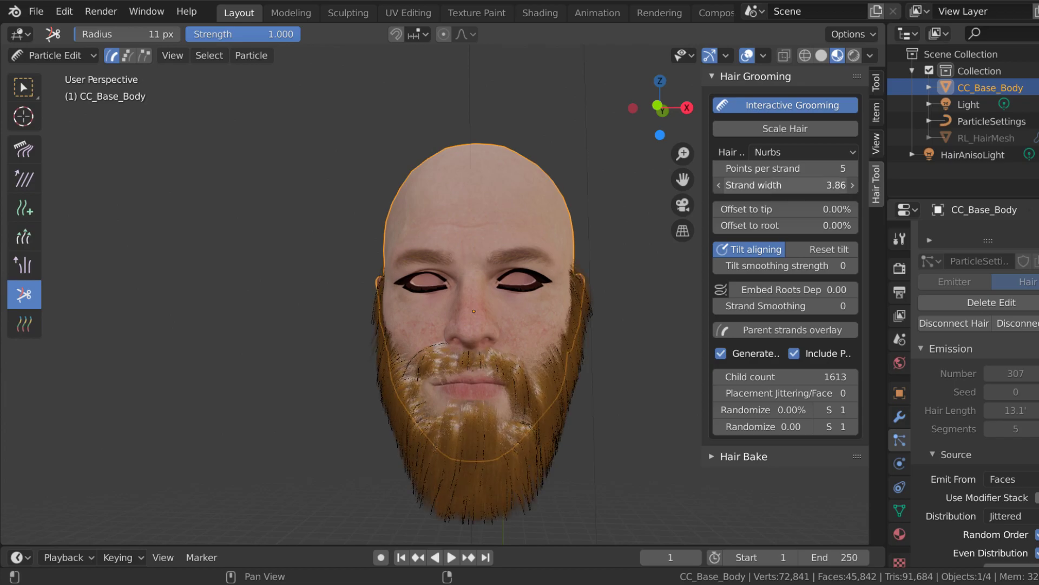
mouse_move(215, 344)
middle_mouse_down()
mouse_move(322, 346)
mouse_move(112, 346)
mouse_move(143, 364)
mouse_move(158, 344)
mouse_move(214, 346)
middle_mouse_up()
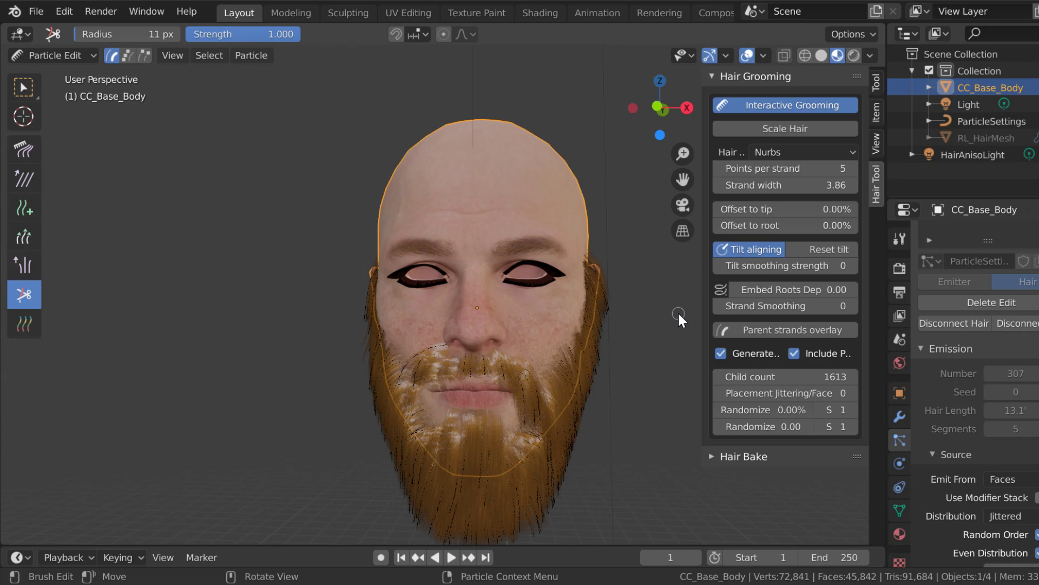
scroll(679, 314, "down", 1)
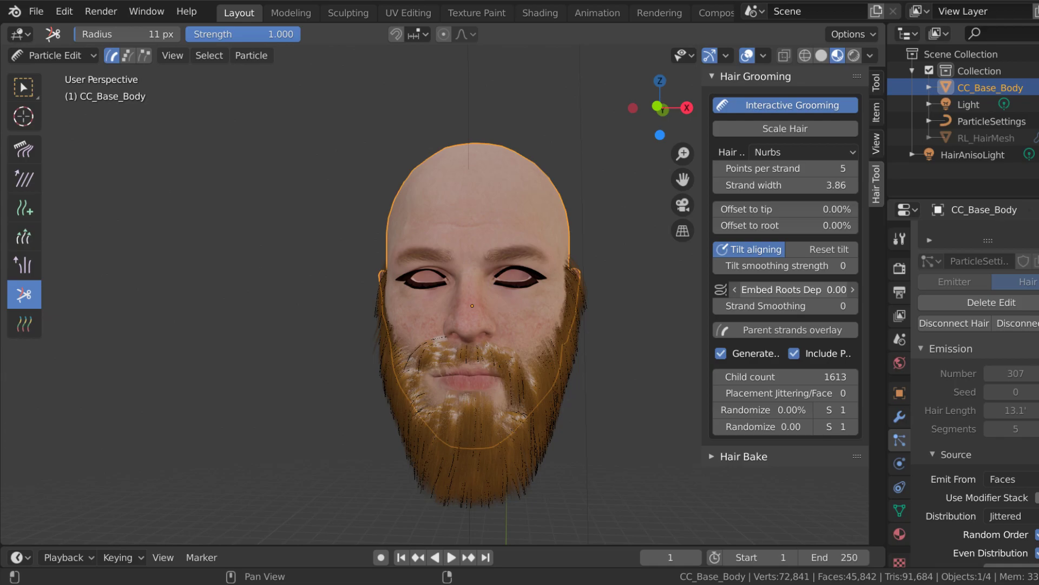
left_click(853, 289)
left_click_drag(845, 290, 888, 290)
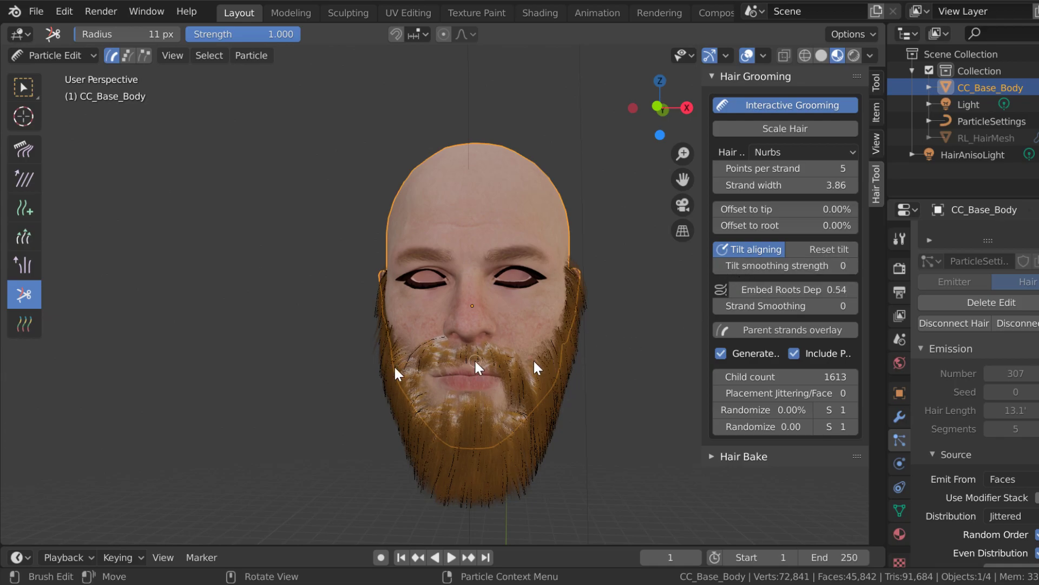
mouse_move(356, 372)
middle_mouse_down()
mouse_move(447, 377)
mouse_move(365, 377)
middle_mouse_up()
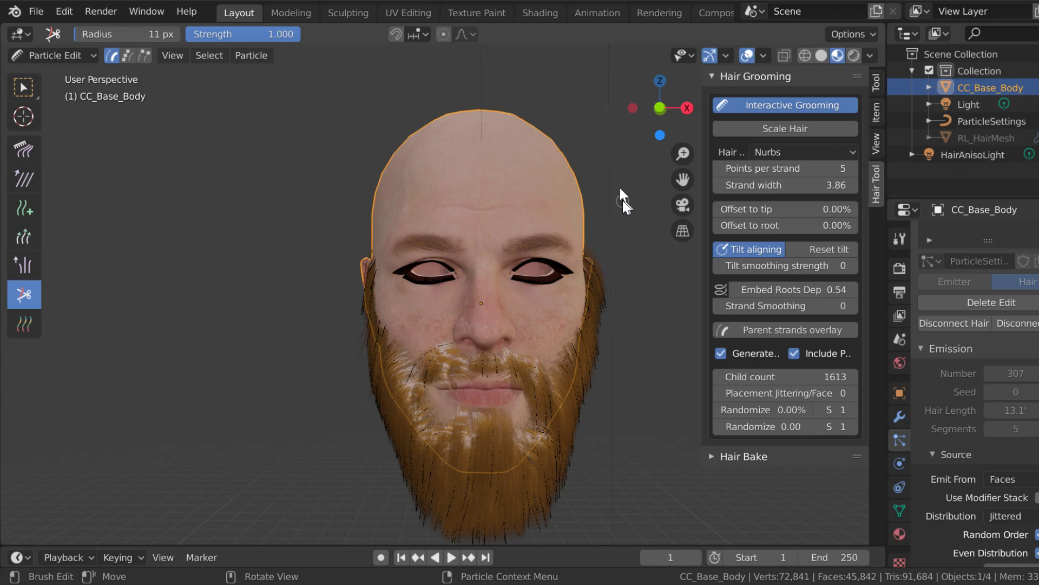
Step: In Object Mode, select the beard and convert its ribbons to mesh and back to curves
left_click(76, 54)
left_click(64, 77)
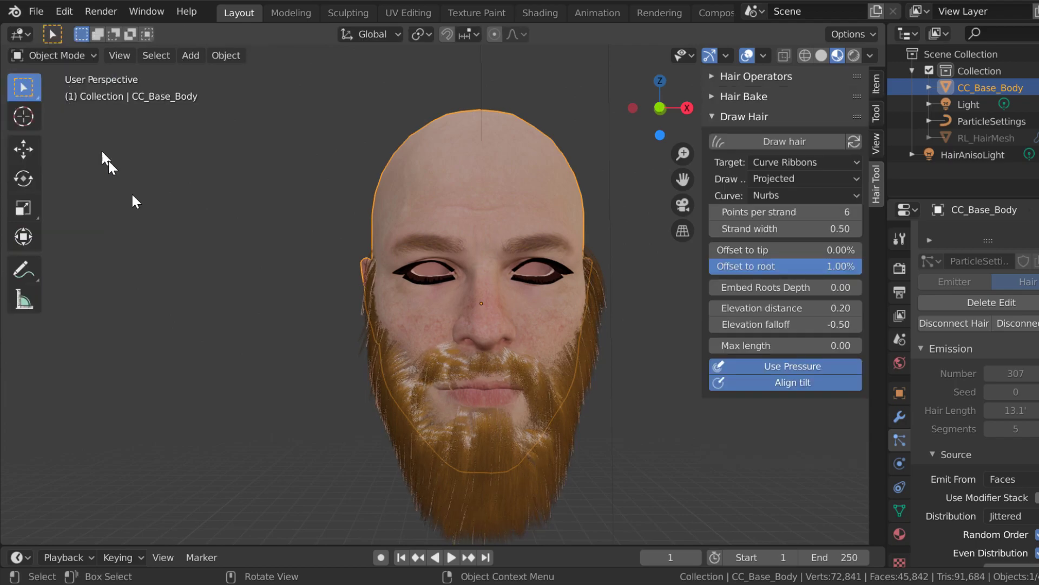
left_click(440, 483)
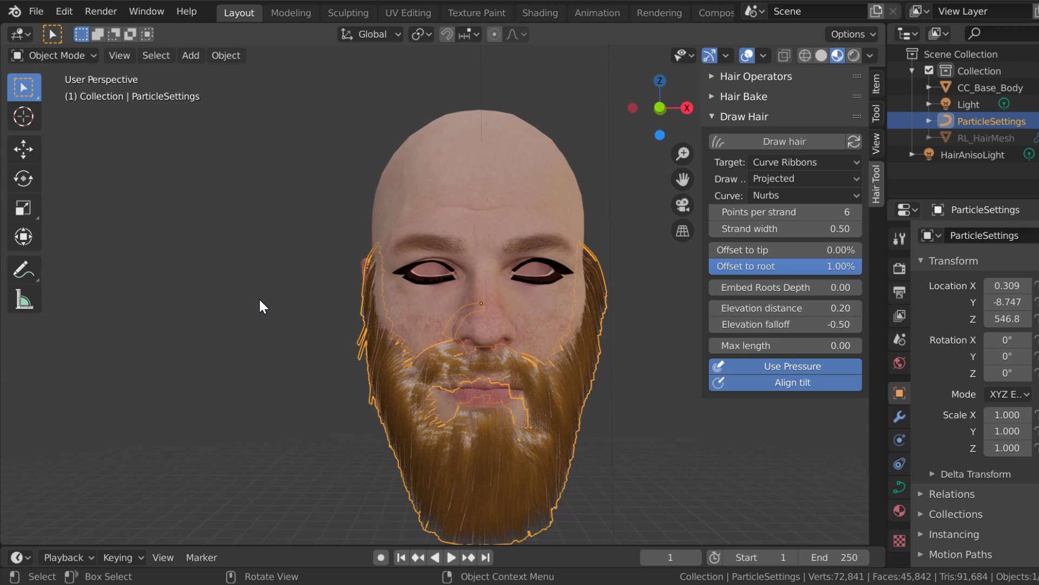
key("shift+w")
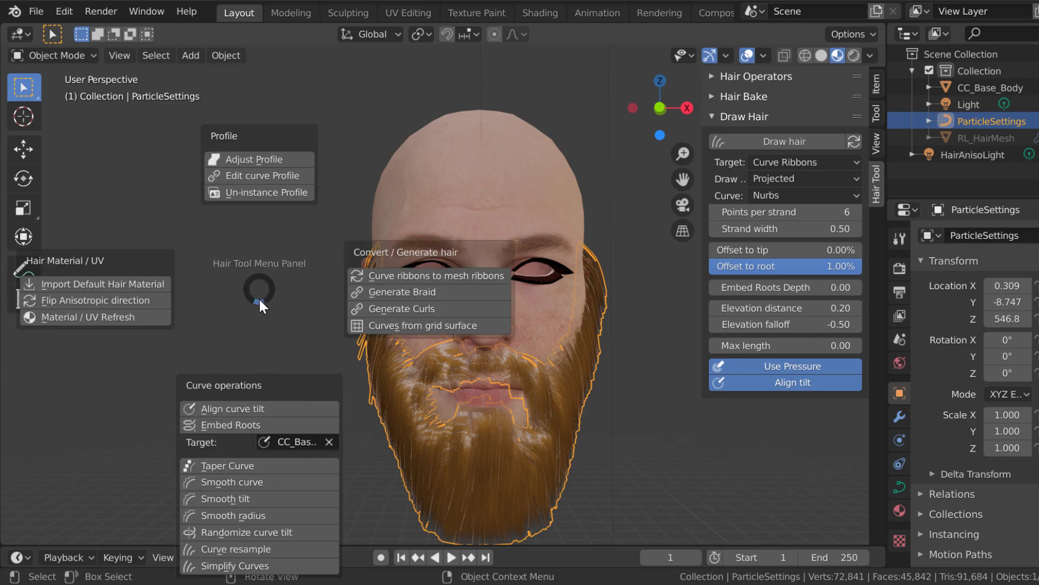
left_click(386, 273)
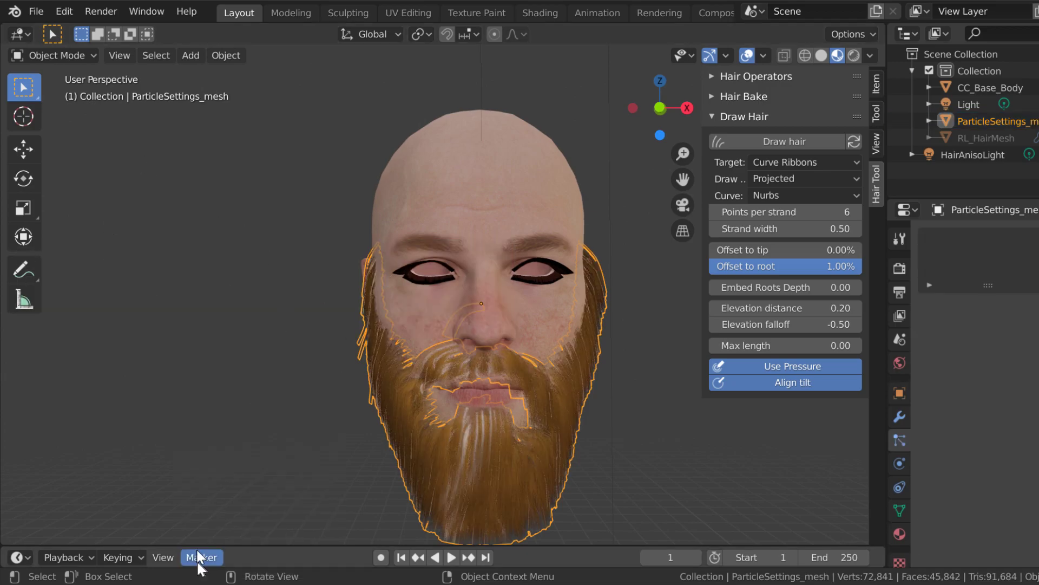
scroll(261, 338, "down", 2)
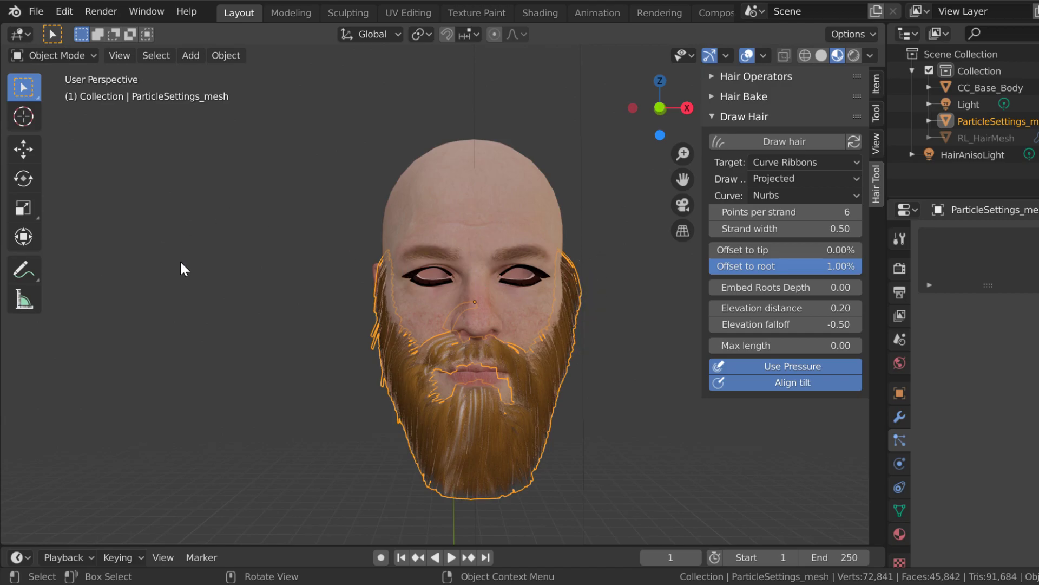
key("shift+alt+h")
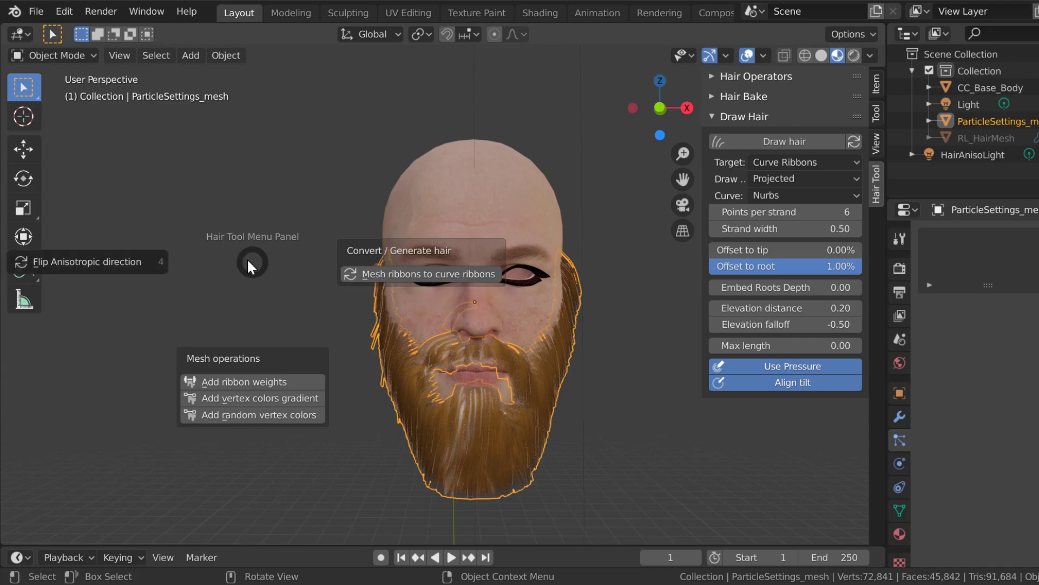
left_click(386, 269)
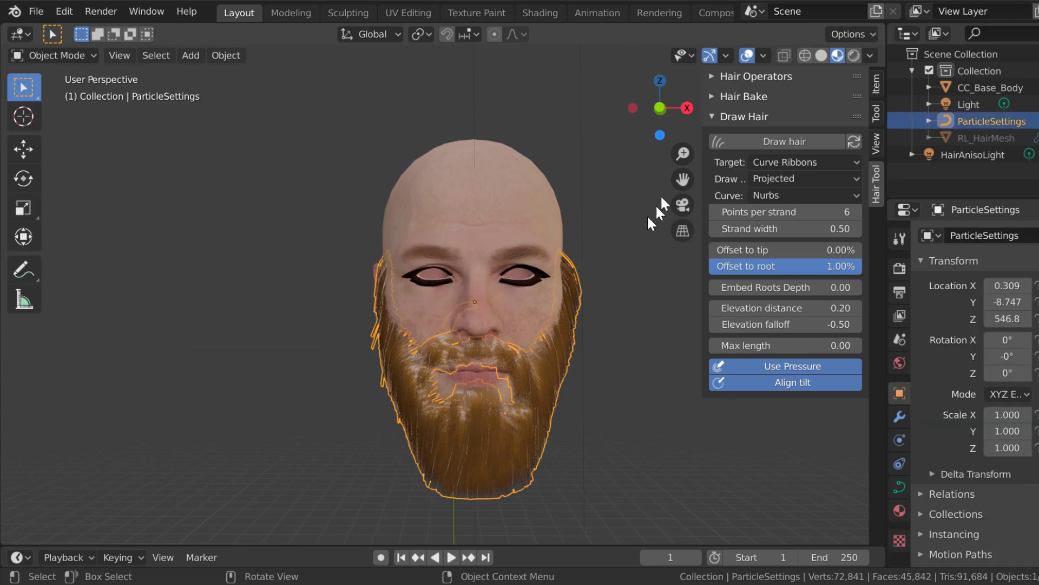
Step: Check the beard curves in Edit Mode, then convert them into a mesh
left_click(32, 56)
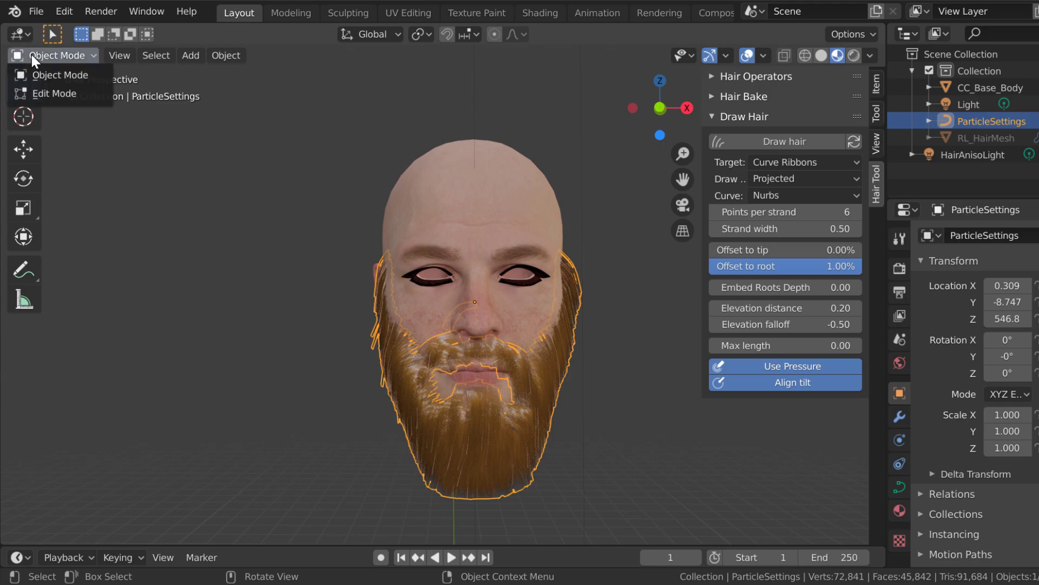
left_click(47, 93)
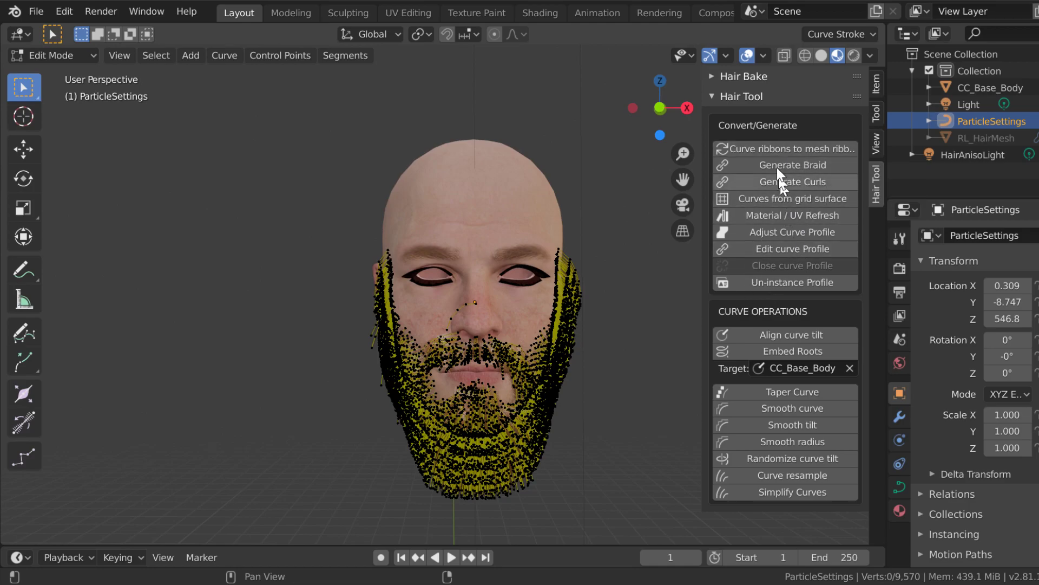
left_click(62, 54)
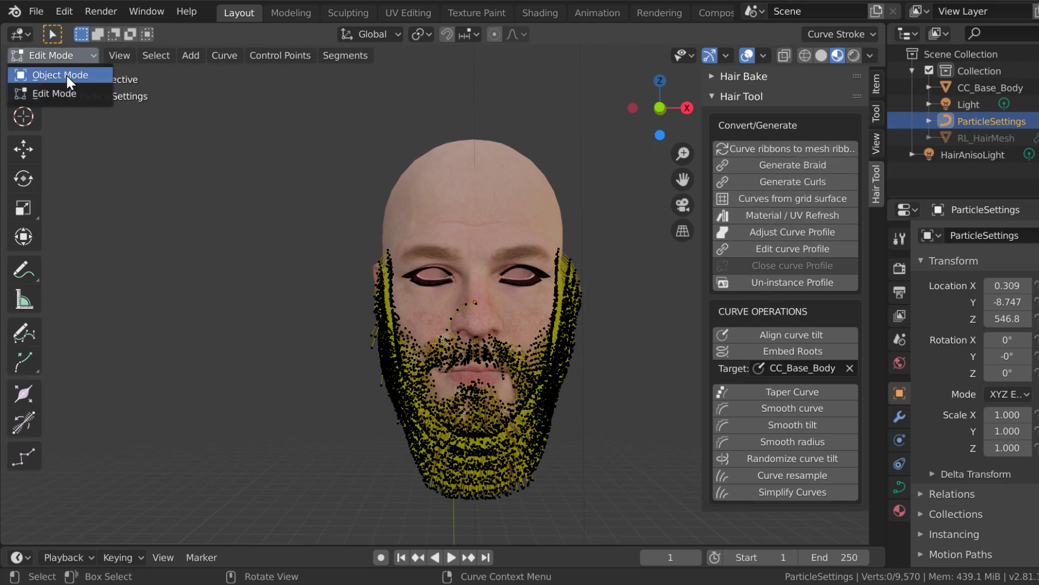
left_click(66, 76)
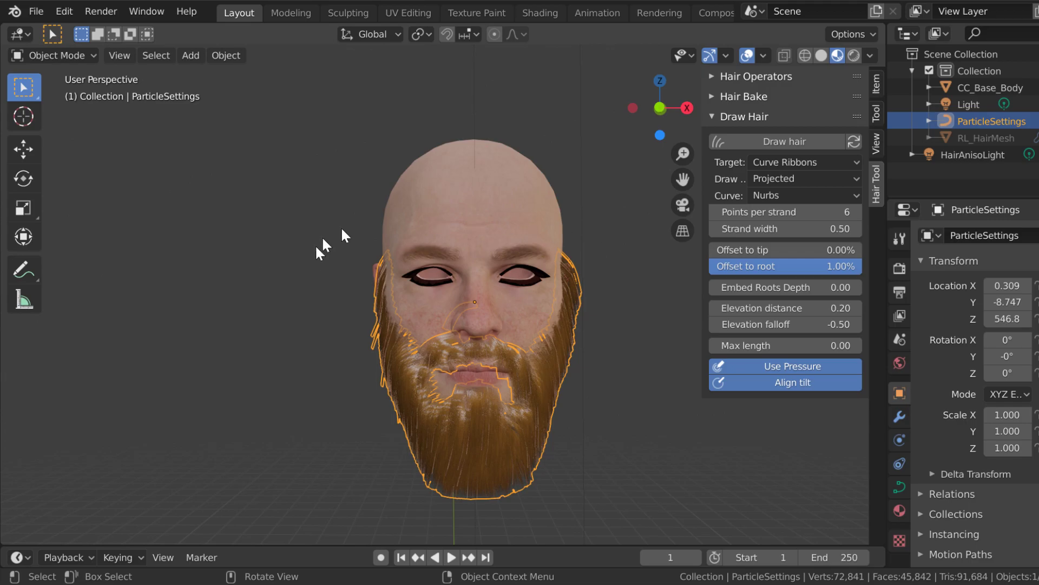
key("shift+ctrl+h")
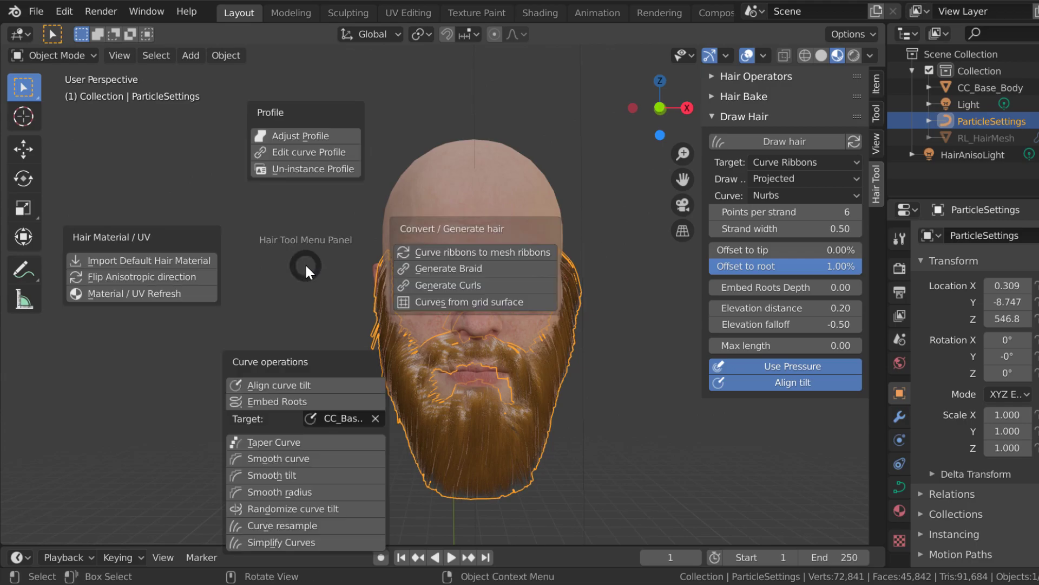
left_click(453, 256)
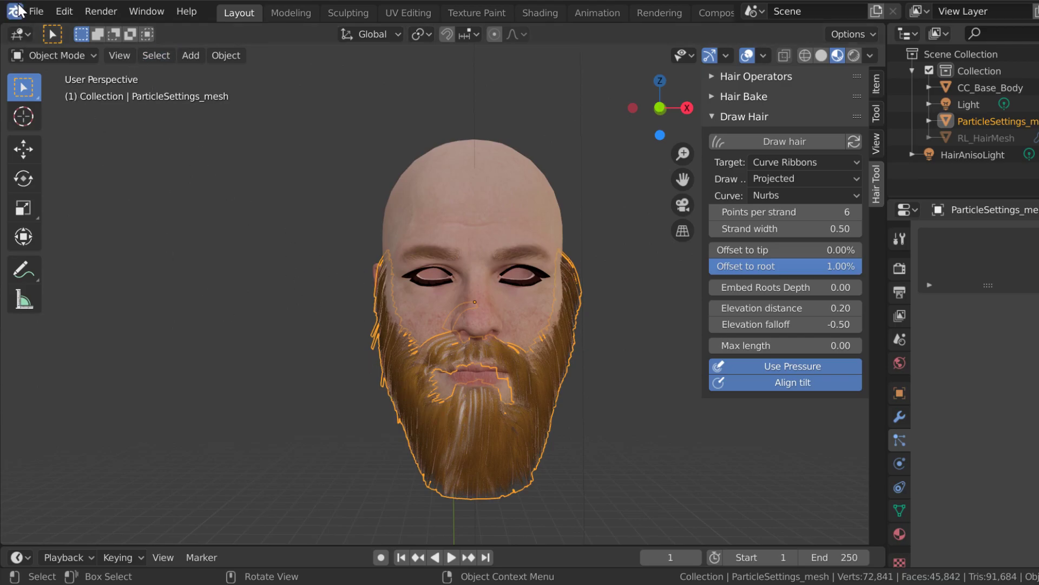
Step: Export the beard as Wavefront OBJ with Selection Only, overwriting Beard.obj
left_click(36, 12)
mouse_move(113, 251)
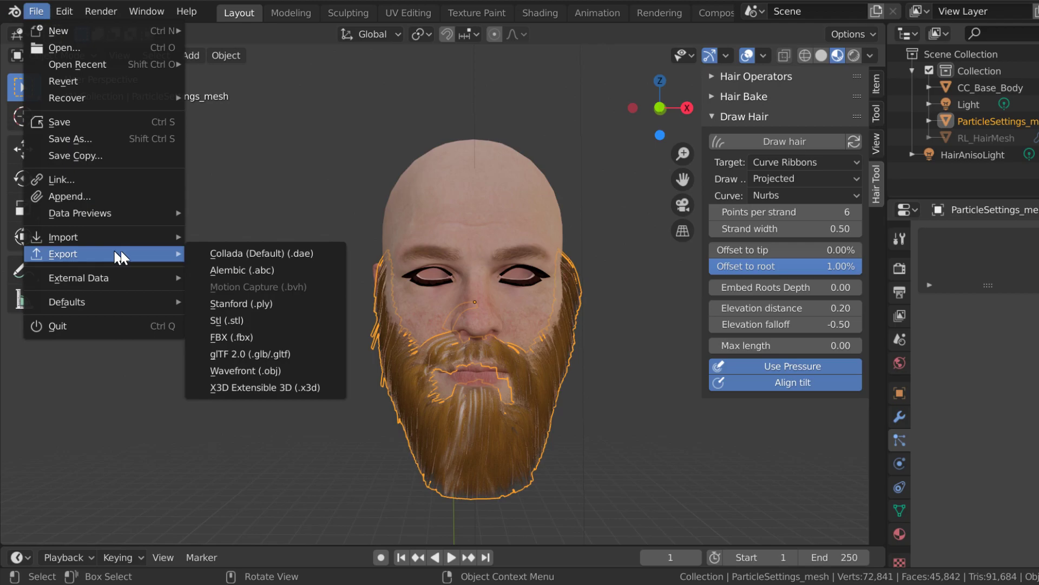
left_click(239, 363)
left_click(954, 166)
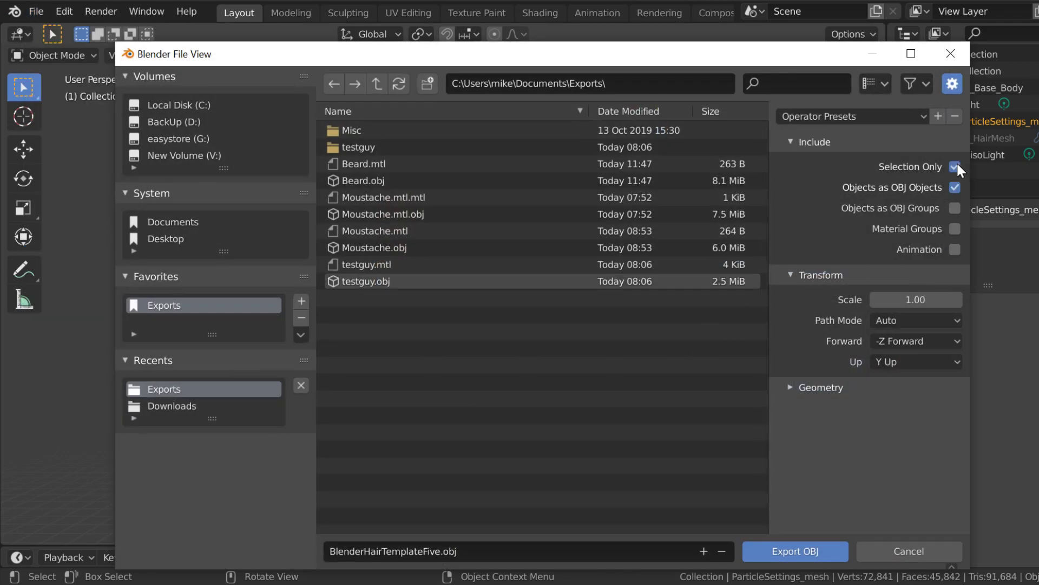
left_click(359, 182)
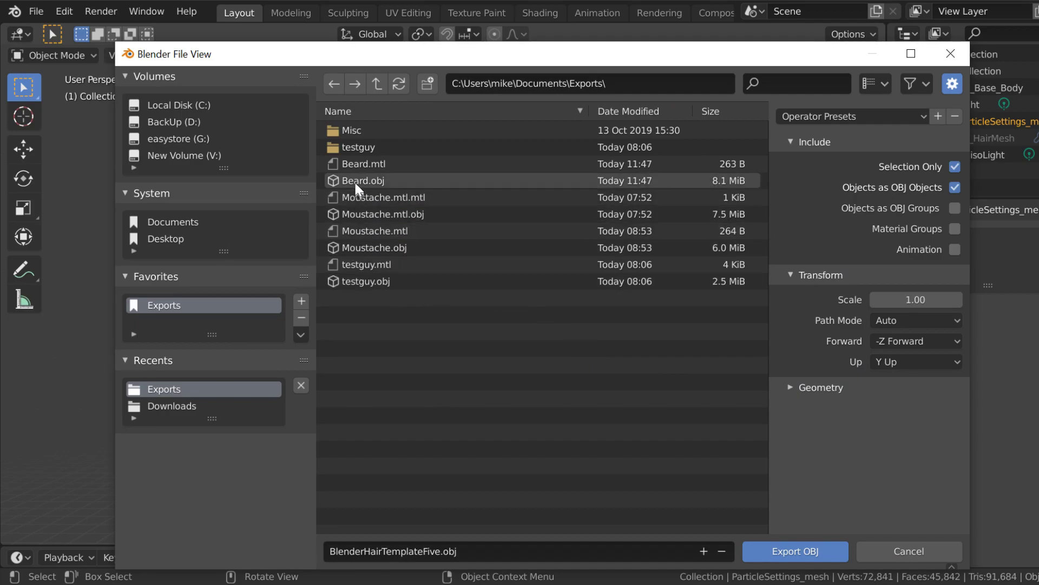
left_click(796, 550)
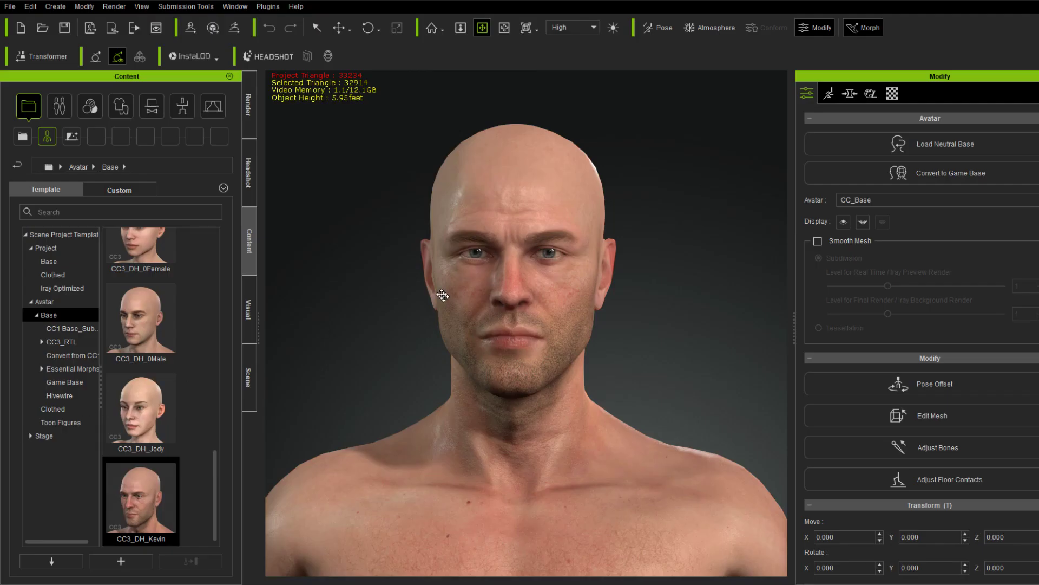
Step: Import Beard.obj as an accessory and set its pivot to the beard's middle
left_click(47, 11)
left_click(84, 69)
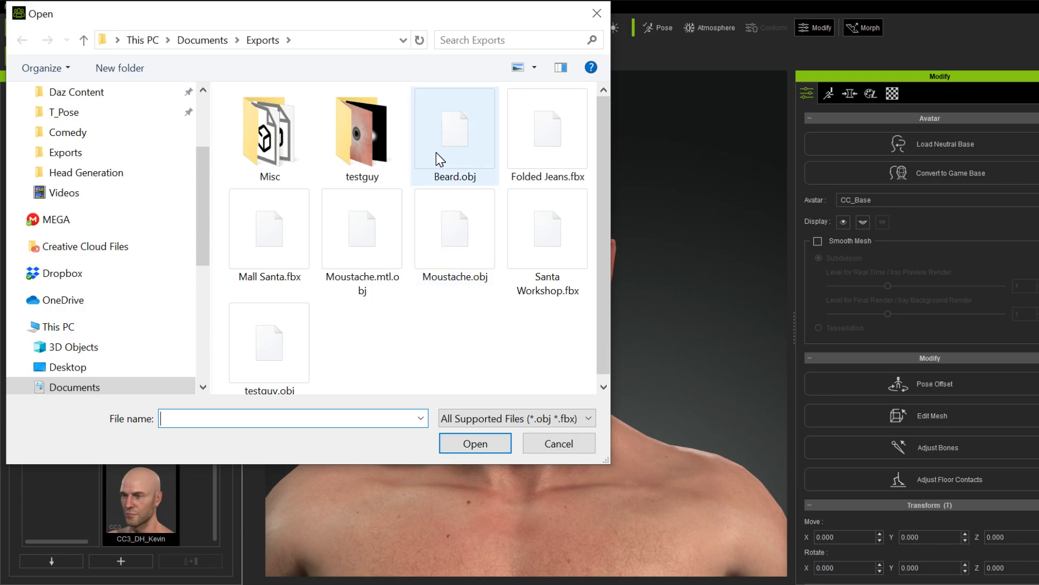
double_click(436, 151)
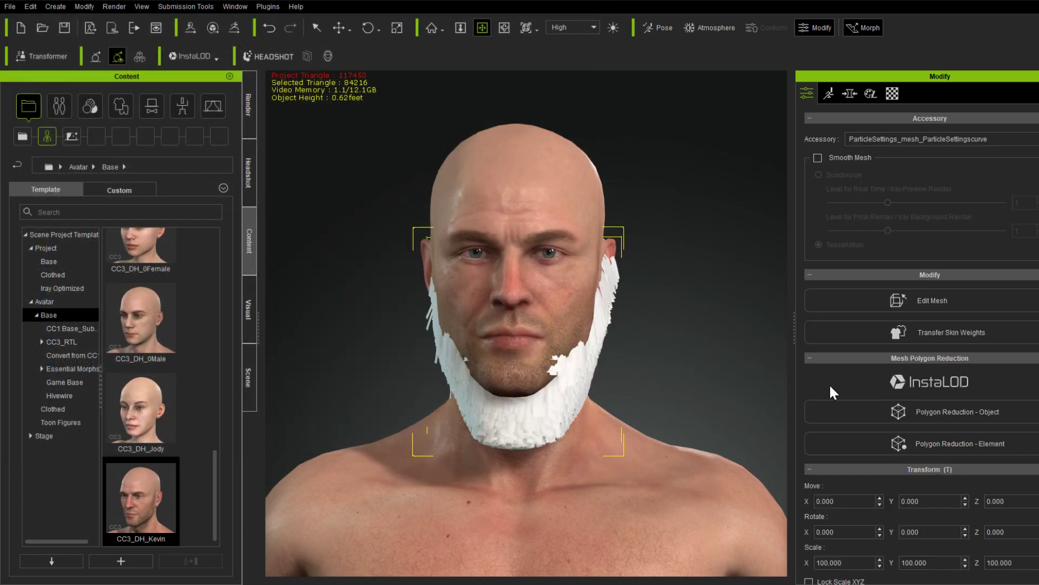
scroll(857, 289, "down", 6)
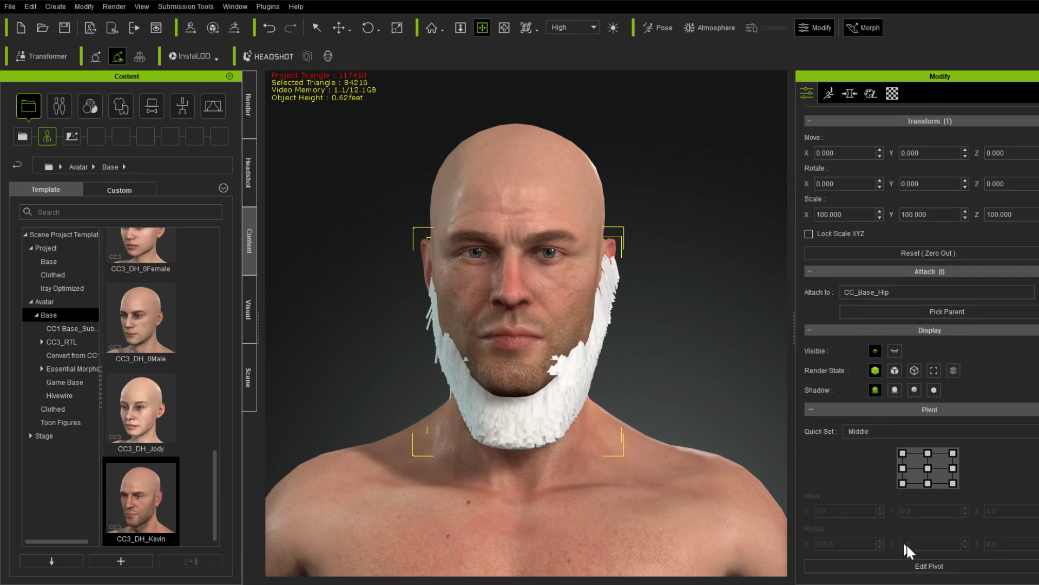
left_click(928, 564)
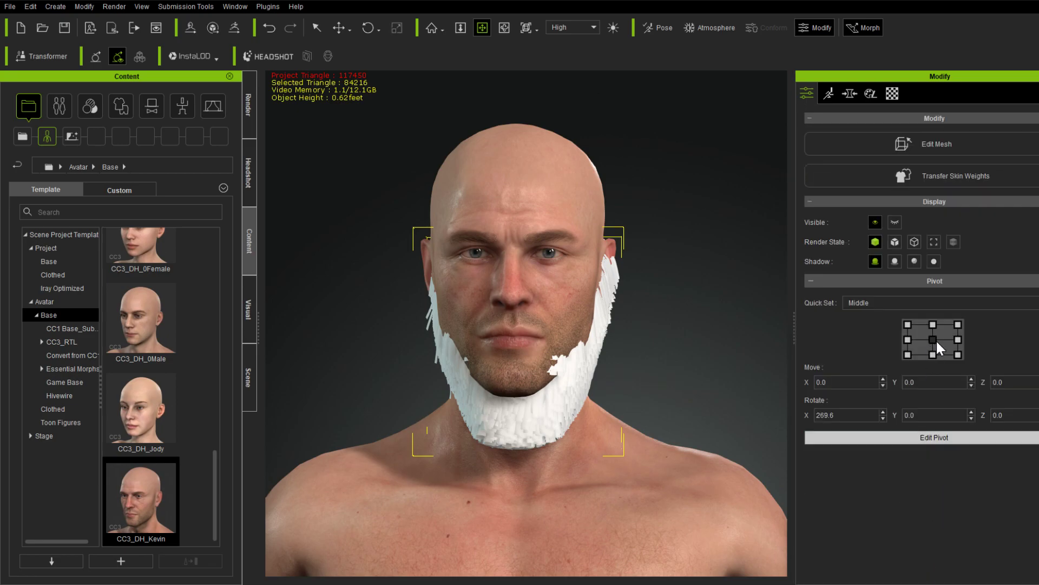
left_click(937, 340)
left_click(933, 437)
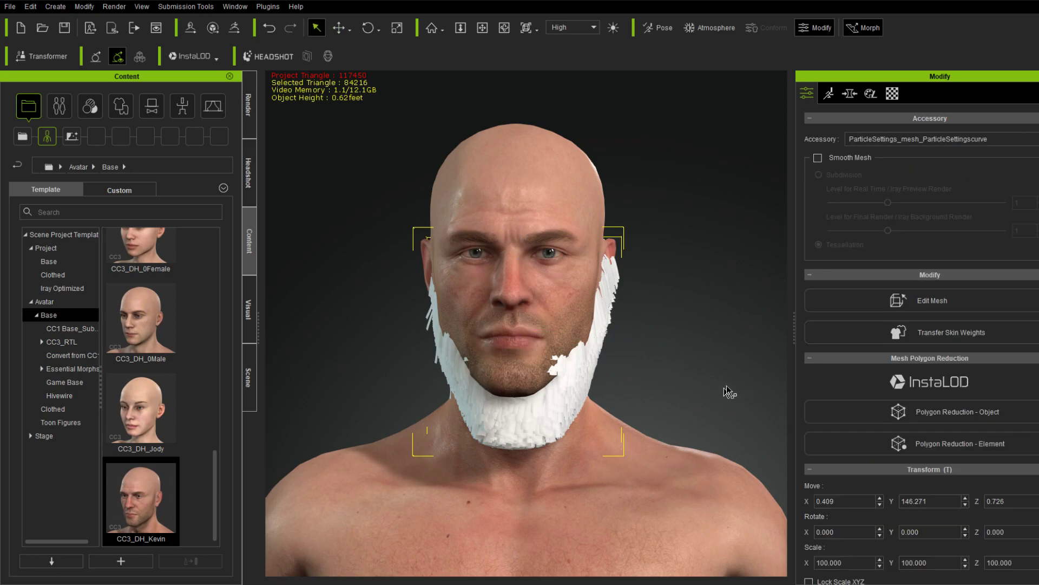
Step: Move the beard forward to Z 4.216 so it sits on the jaw
key("e")
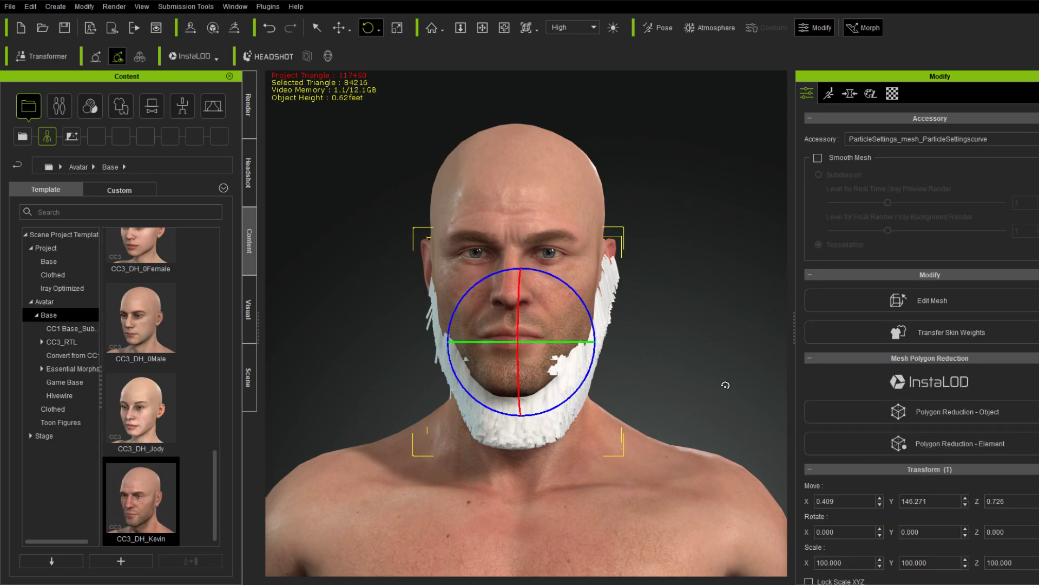
key("w")
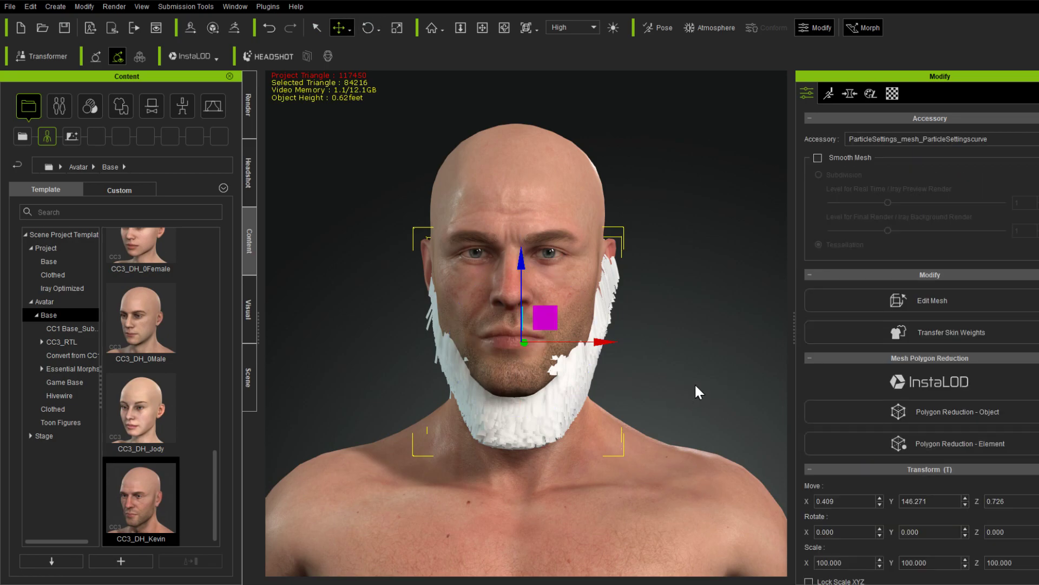
key("x")
left_click_drag(713, 379, 677, 380)
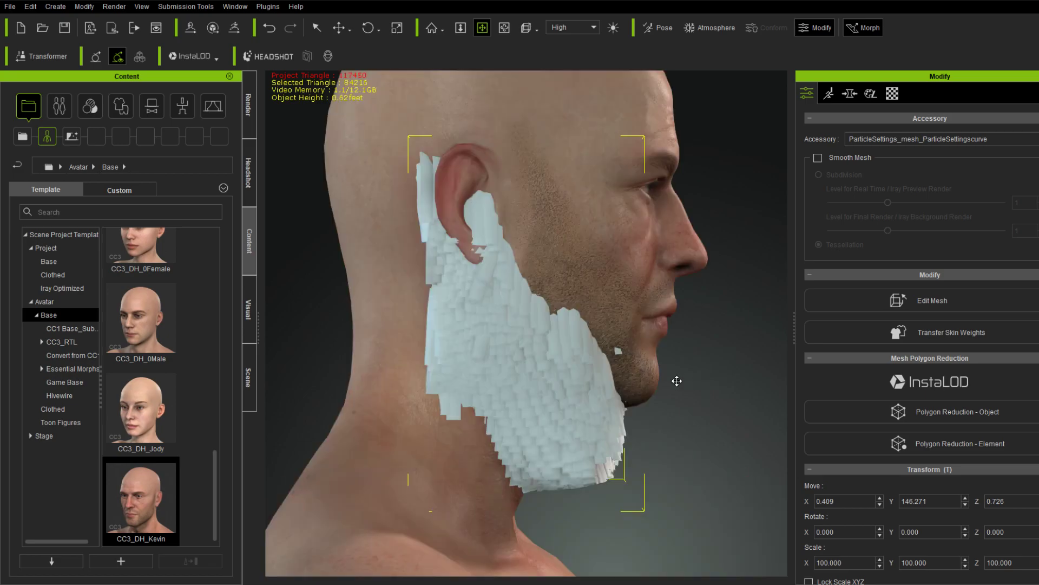
key("e")
key("w")
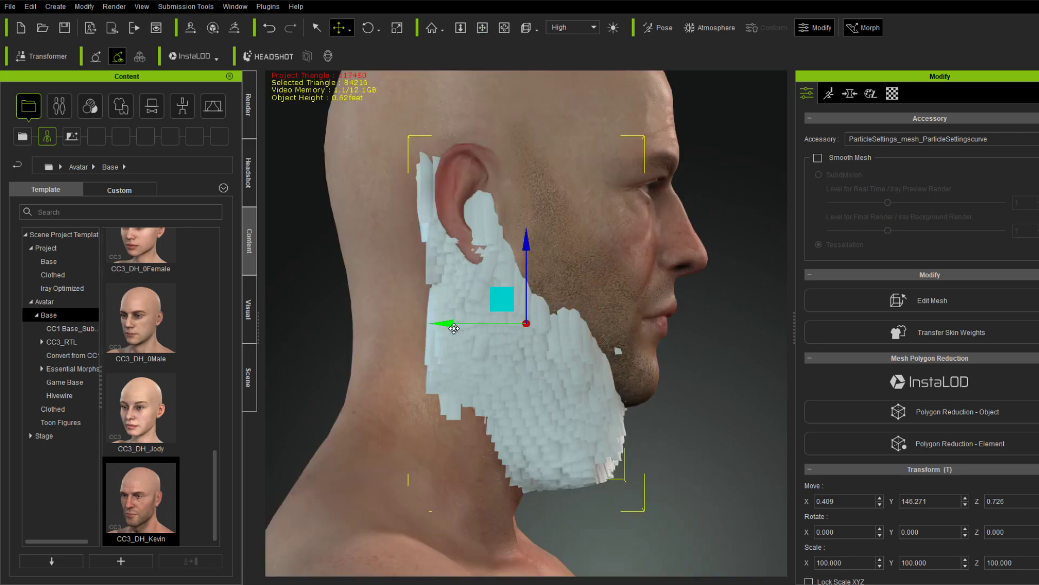
left_click_drag(457, 328, 522, 339)
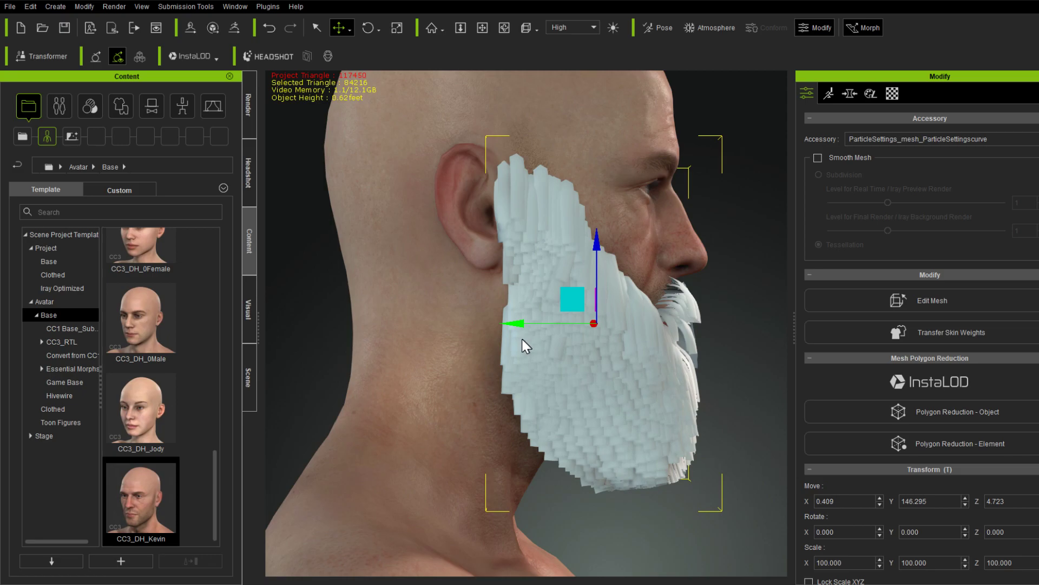
key("Home")
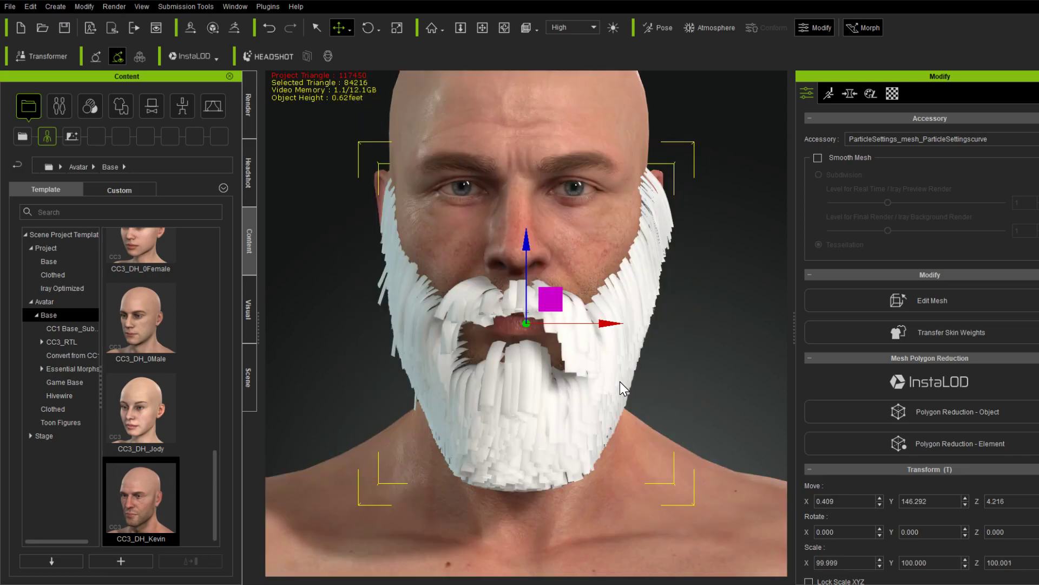
key("Home")
key("Home")
key("Home")
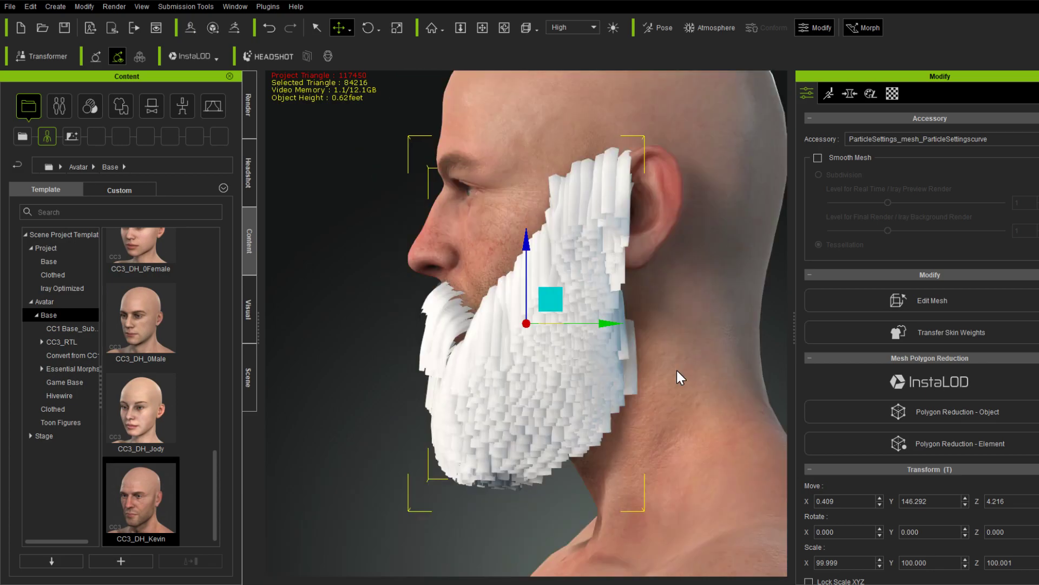
key("Home")
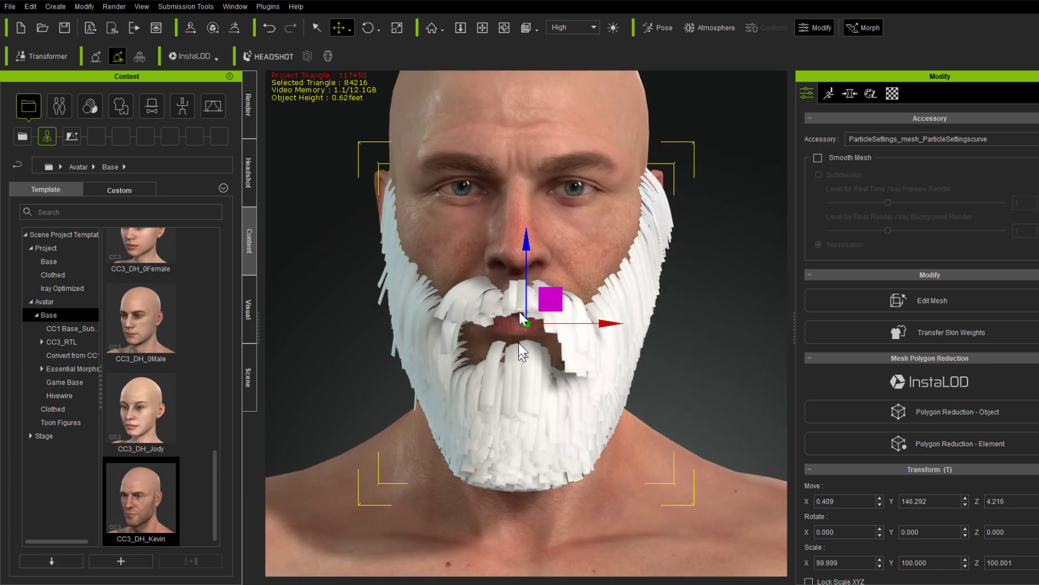
Step: Apply the Long Hair template to the avatar, giving it long straight blond hair
left_click(891, 93)
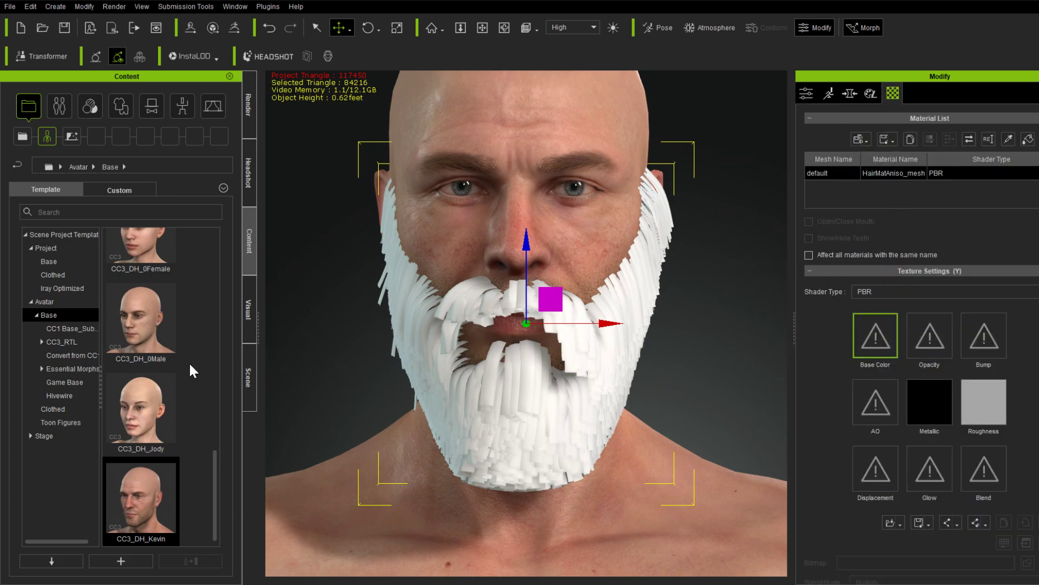
scroll(190, 362, "up", 5)
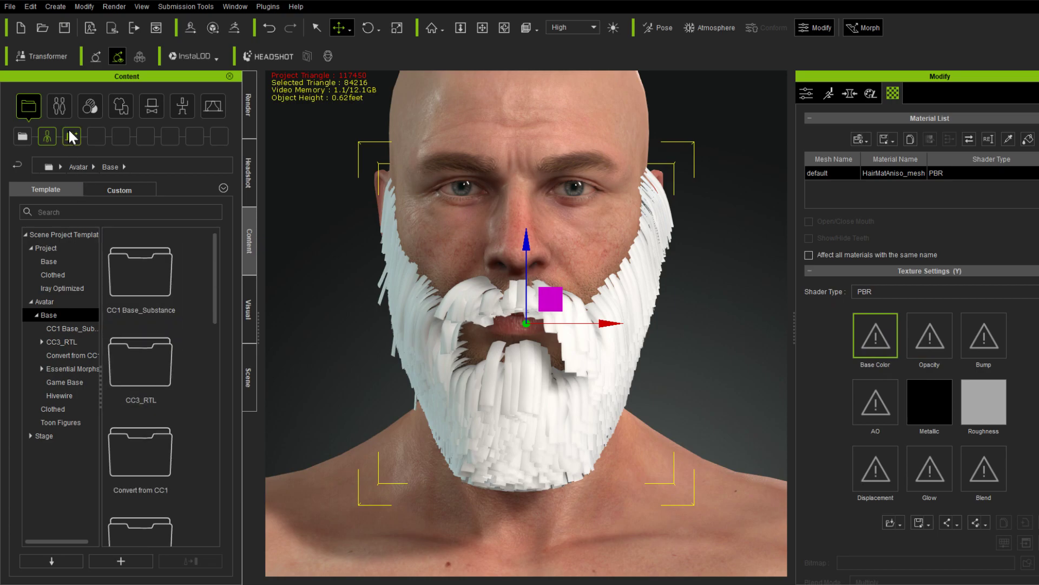
left_click(60, 104)
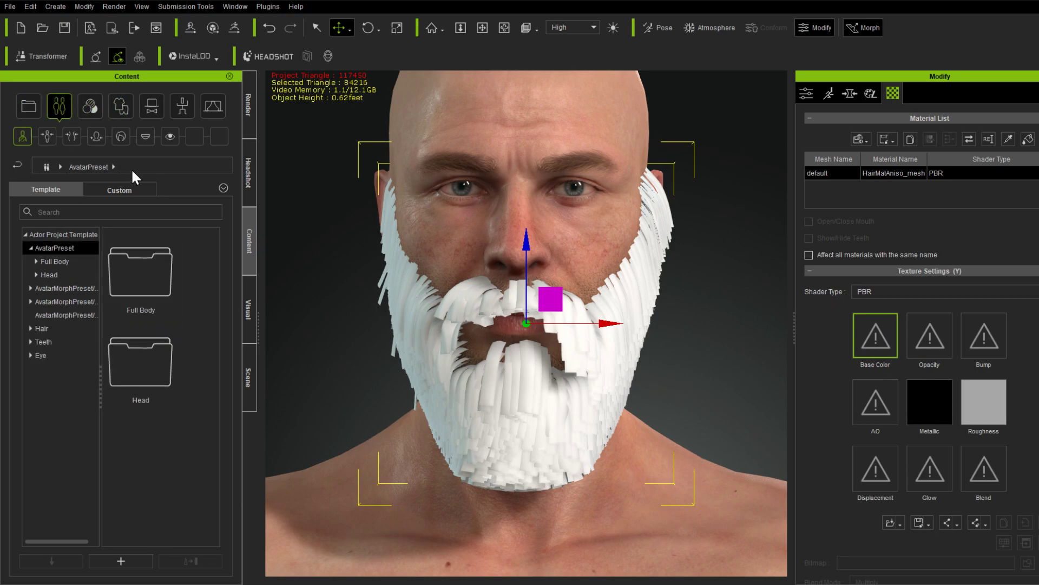
left_click(120, 138)
scroll(184, 394, "down", 5)
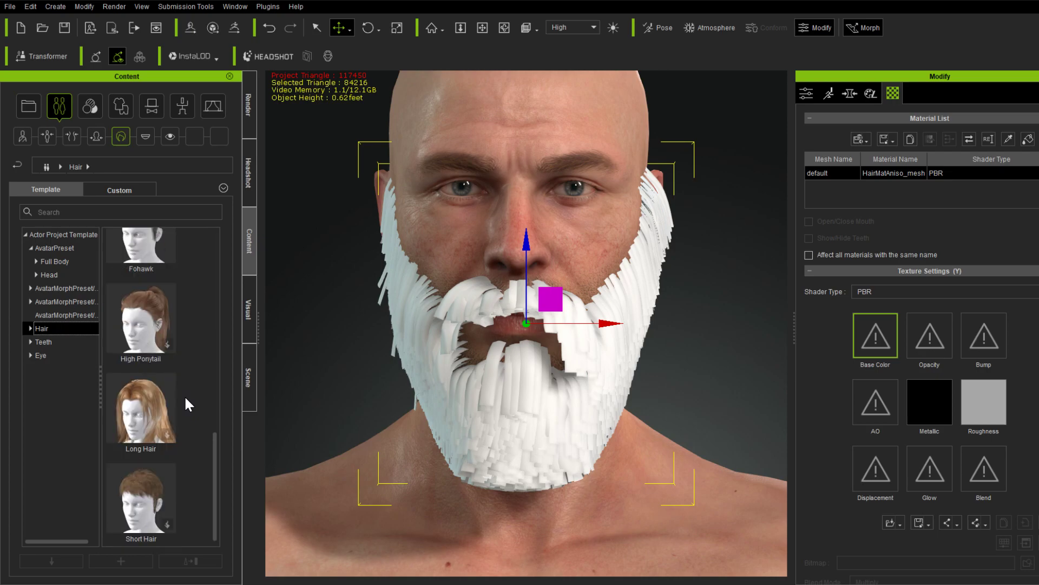
double_click(166, 407)
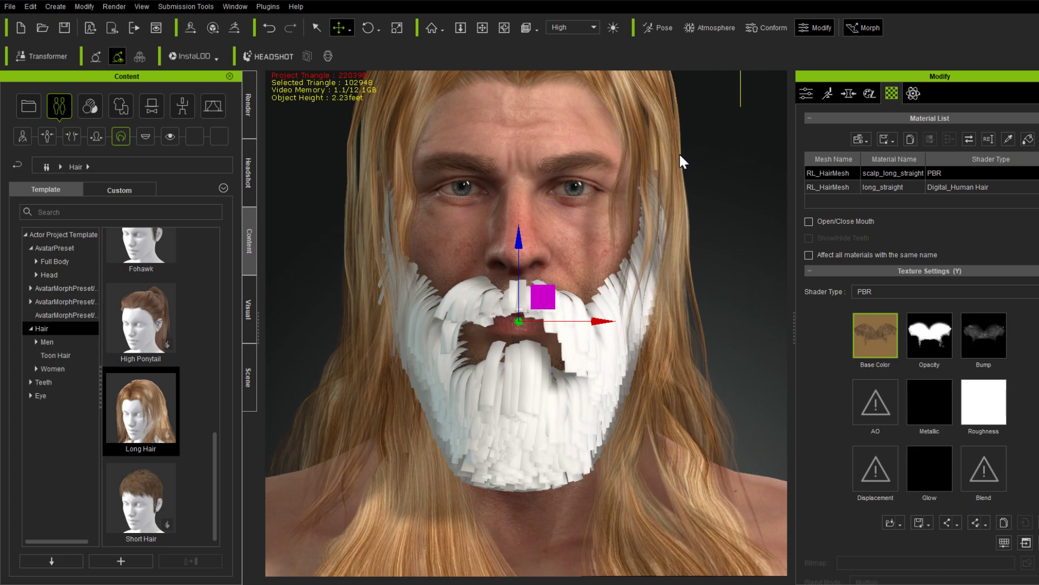
Step: Load the BlondeHair.iMtlPlus material onto the white beard mesh
left_click(837, 188)
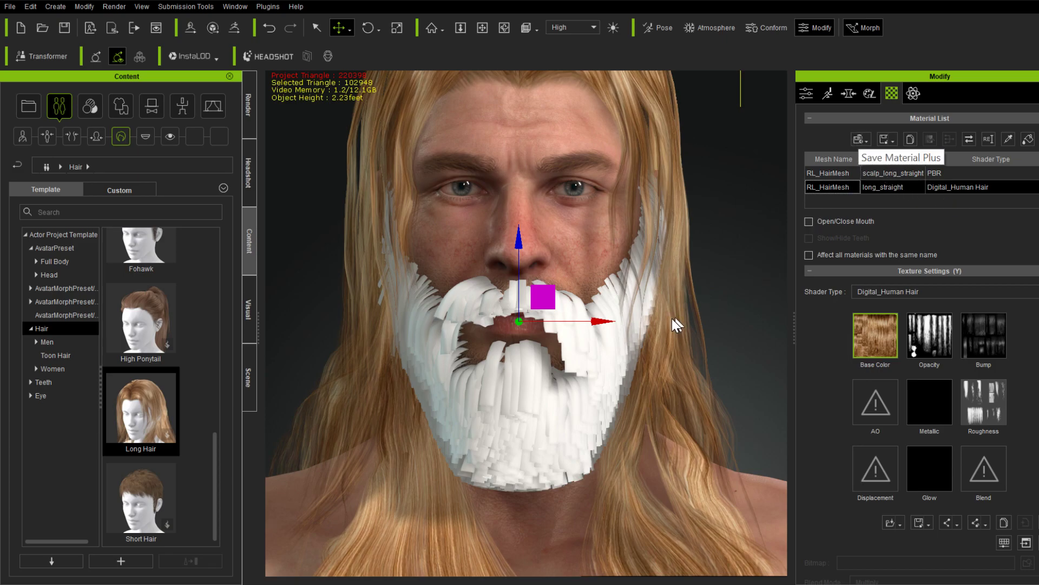
left_click(599, 371)
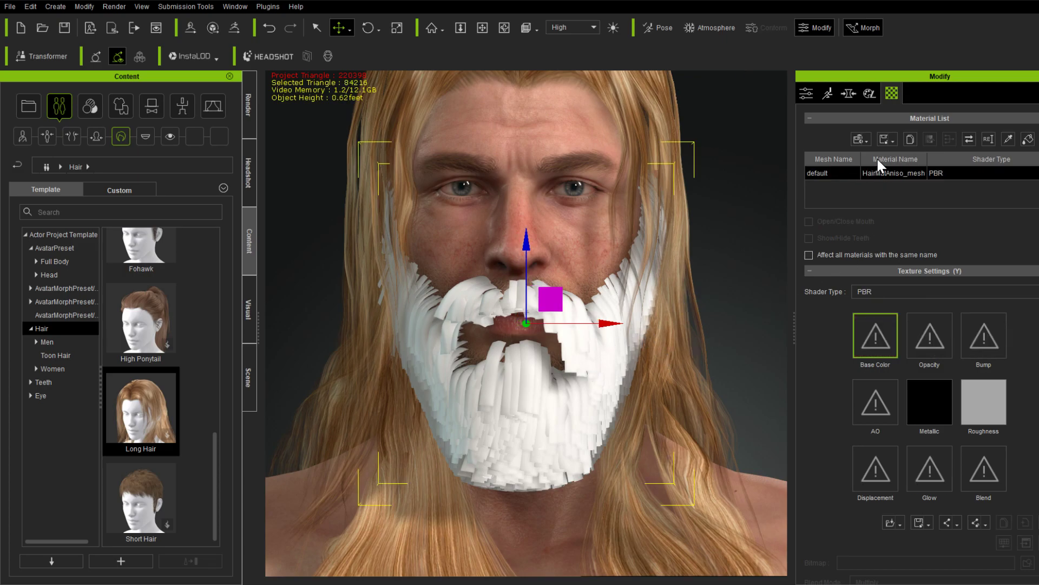
left_click(863, 139)
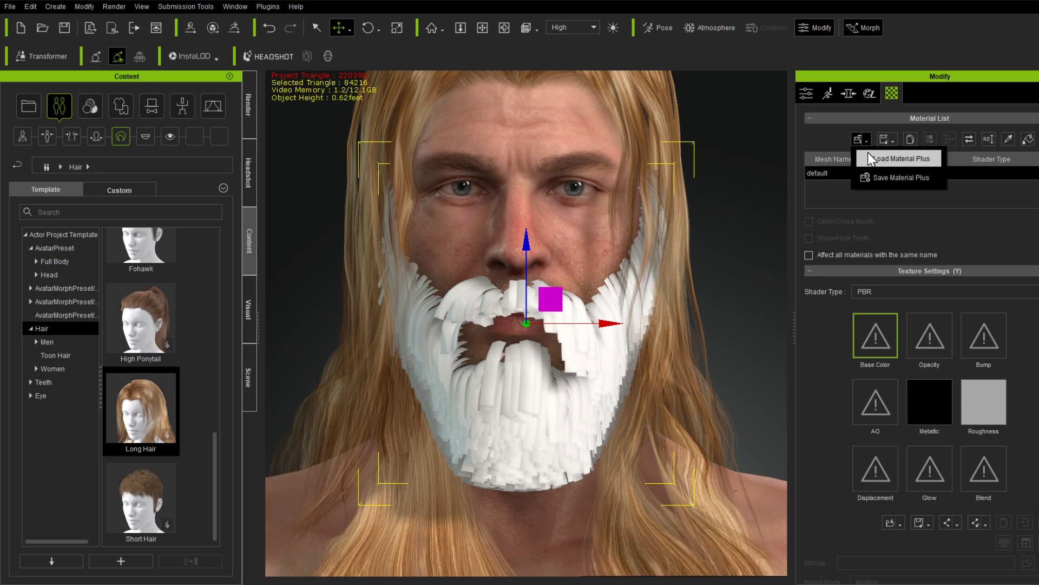
left_click(868, 153)
double_click(331, 126)
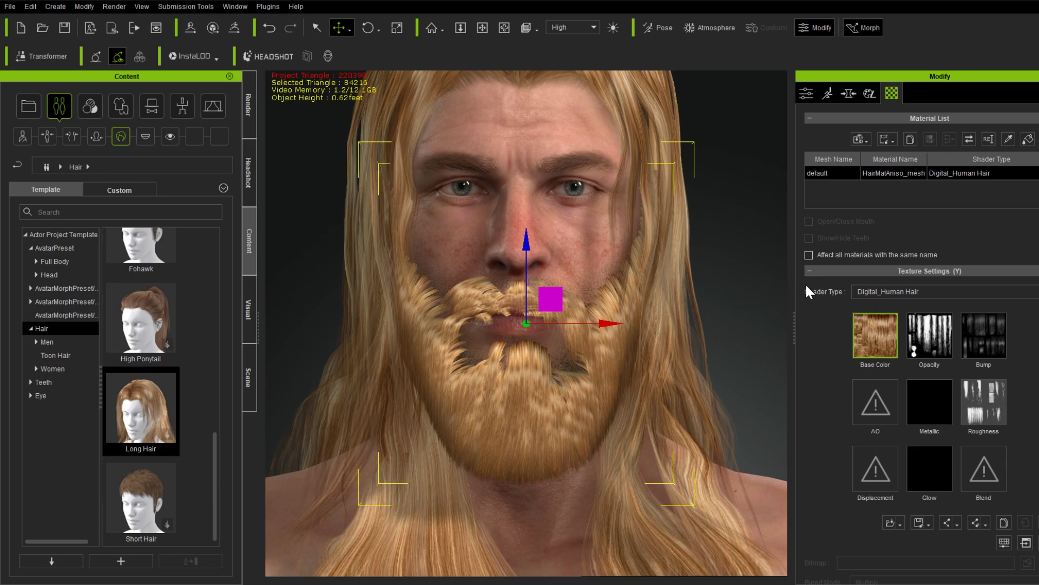
Step: Lower the beard's Base Color texture brightness to -7 with Adjust Color
right_click(862, 334)
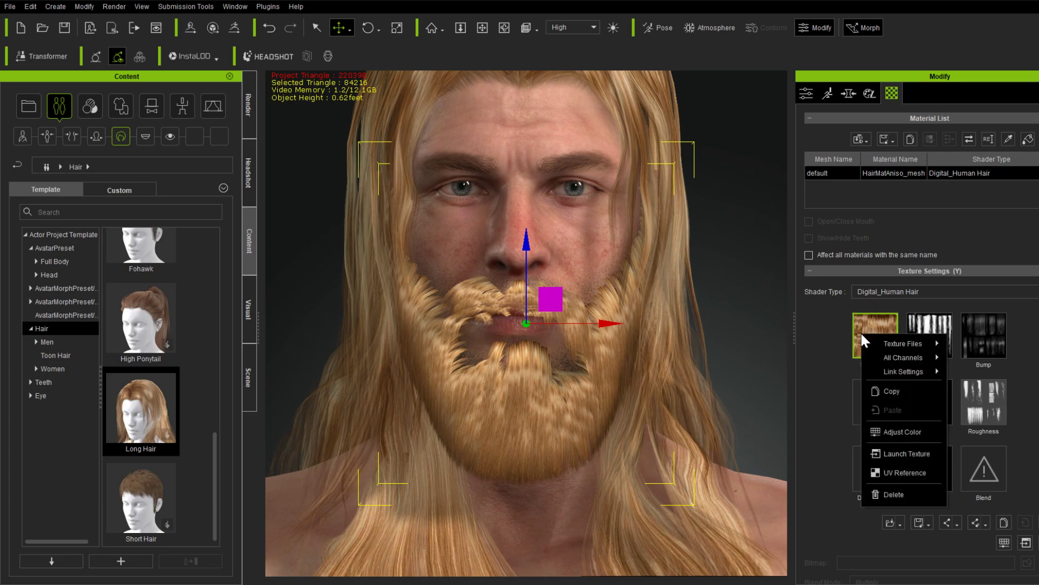
left_click(902, 432)
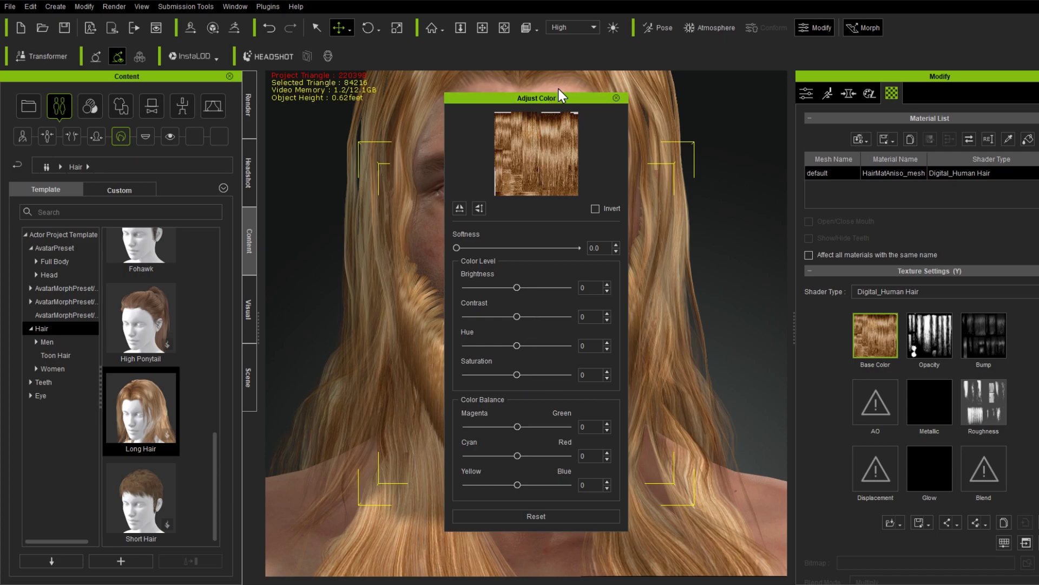
left_click_drag(554, 100, 311, 123)
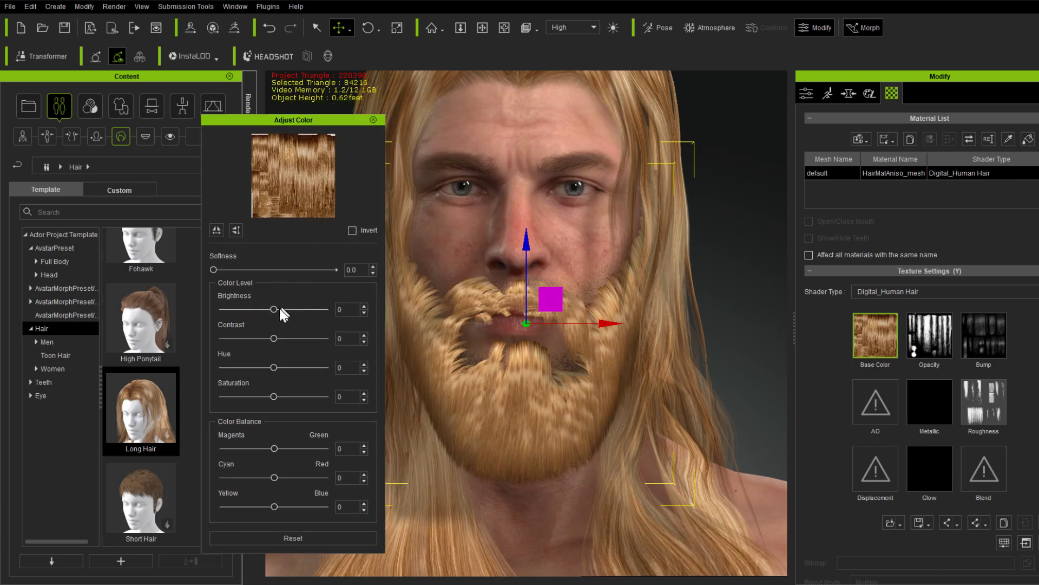
mouse_move(275, 307)
left_mouse_down()
mouse_move(259, 310)
mouse_move(272, 310)
left_mouse_up()
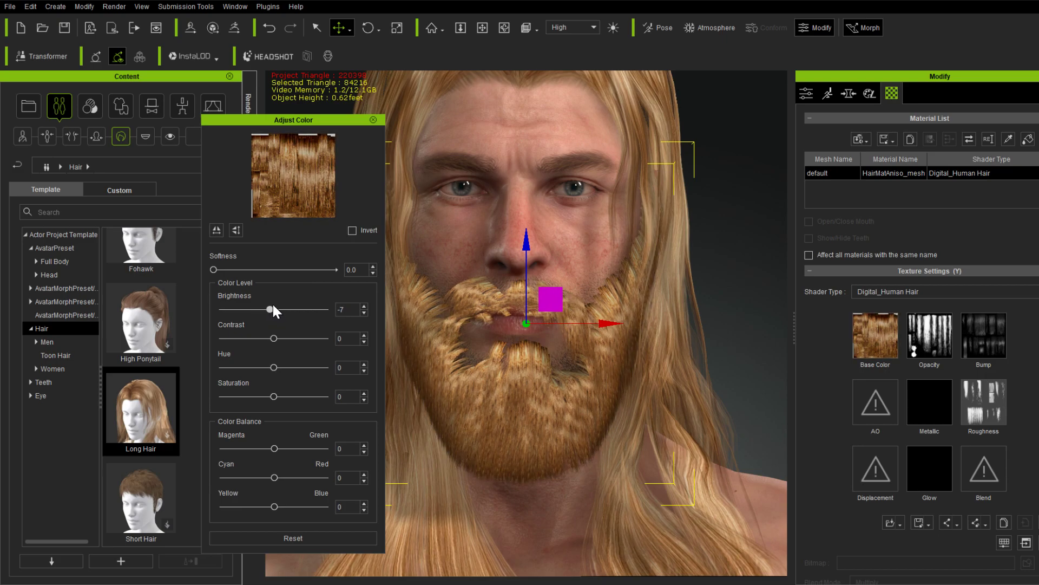
left_click(373, 120)
scroll(688, 243, "down", 5)
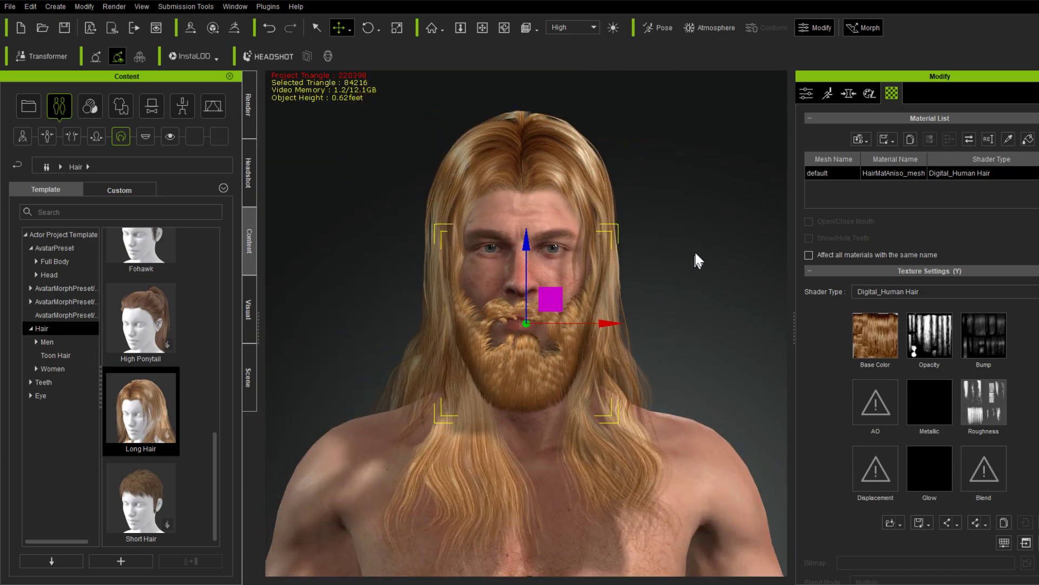
Step: Convert the long hair mesh into an accessory
scroll(694, 250, "up", 2)
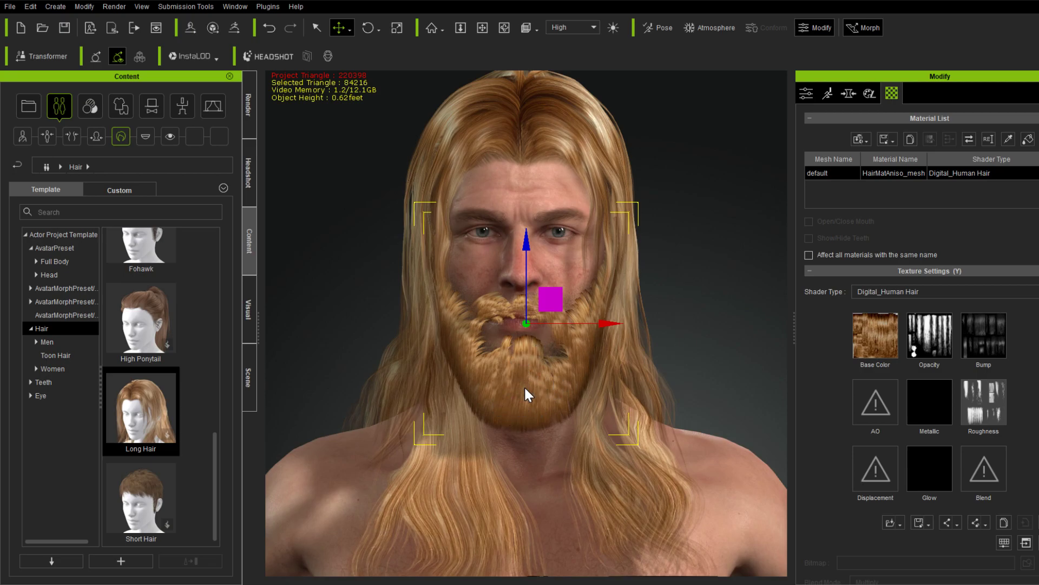
left_click(573, 131)
left_click(580, 99)
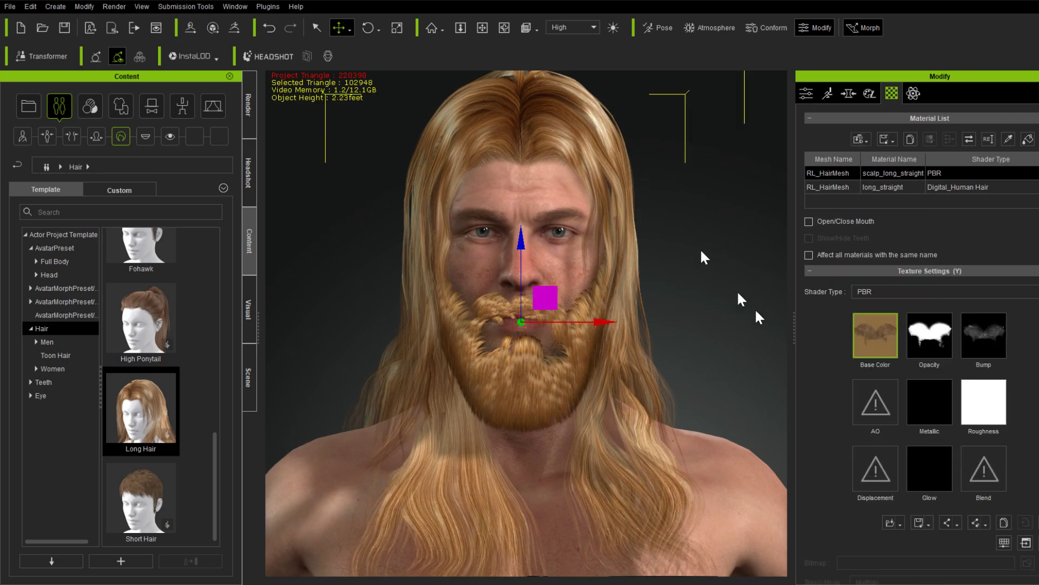
left_click(807, 96)
left_click(859, 427)
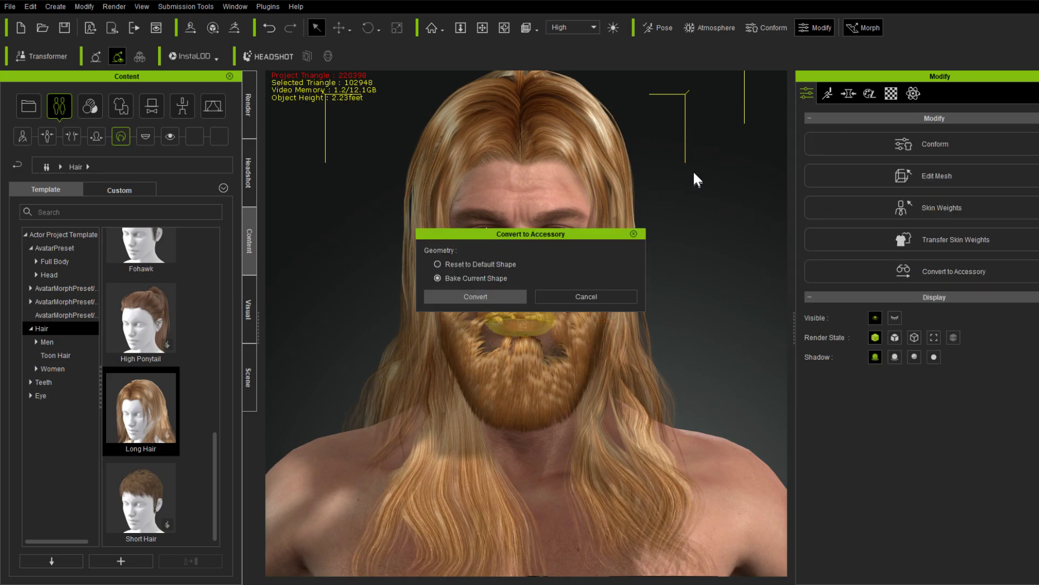
key("Return")
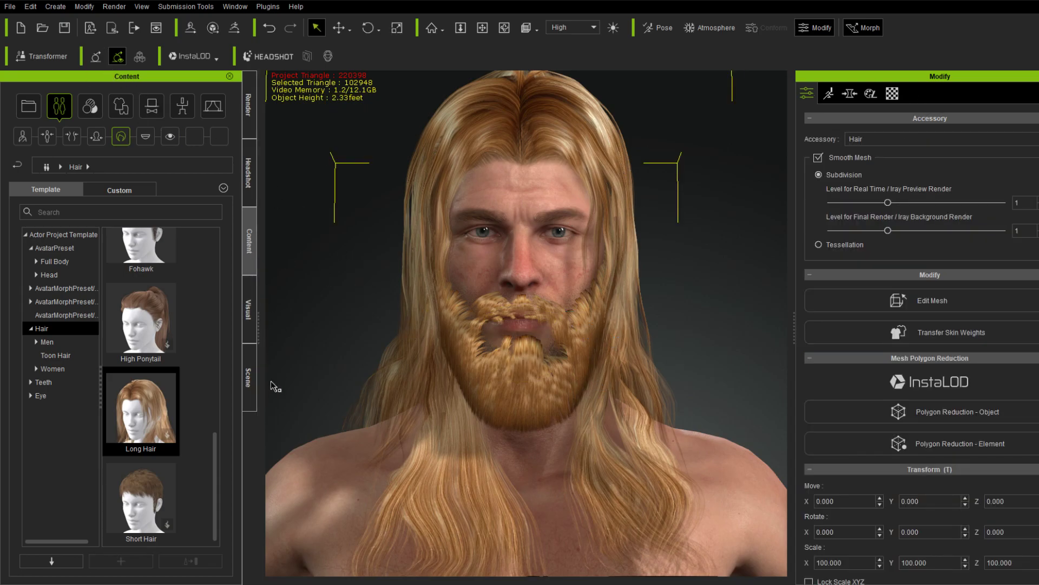
Step: Merge the hair and beard into one ParticleSettings_mesh accessory
left_click(247, 379)
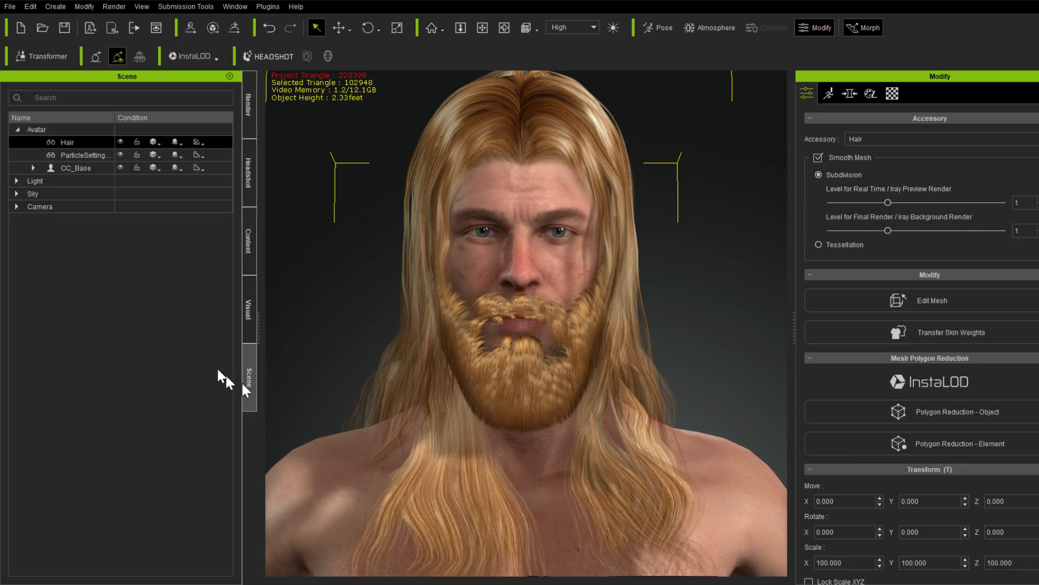
left_click(79, 148, "ctrl")
left_click(69, 8)
mouse_move(84, 7)
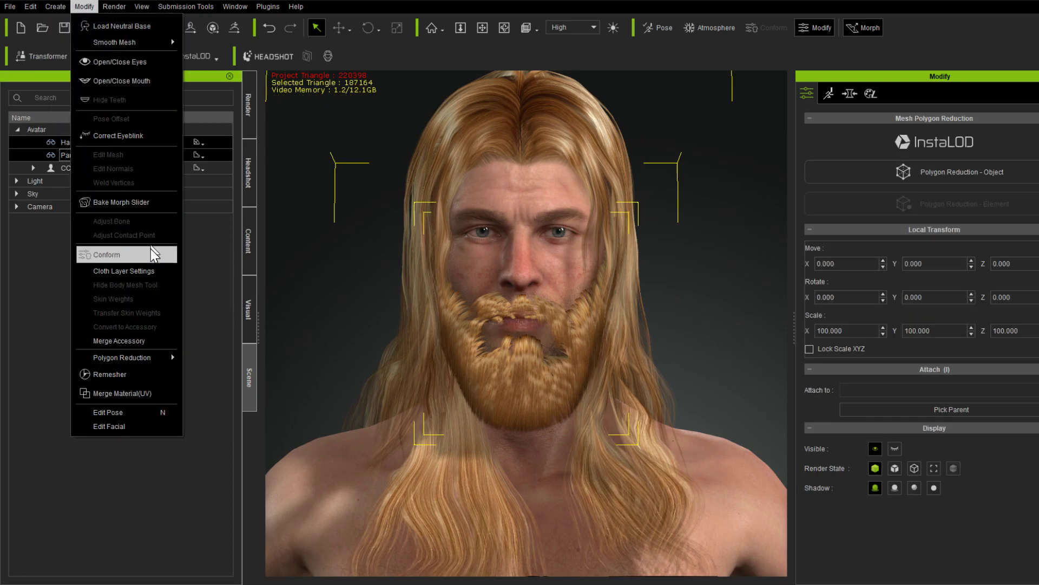
left_click(152, 339)
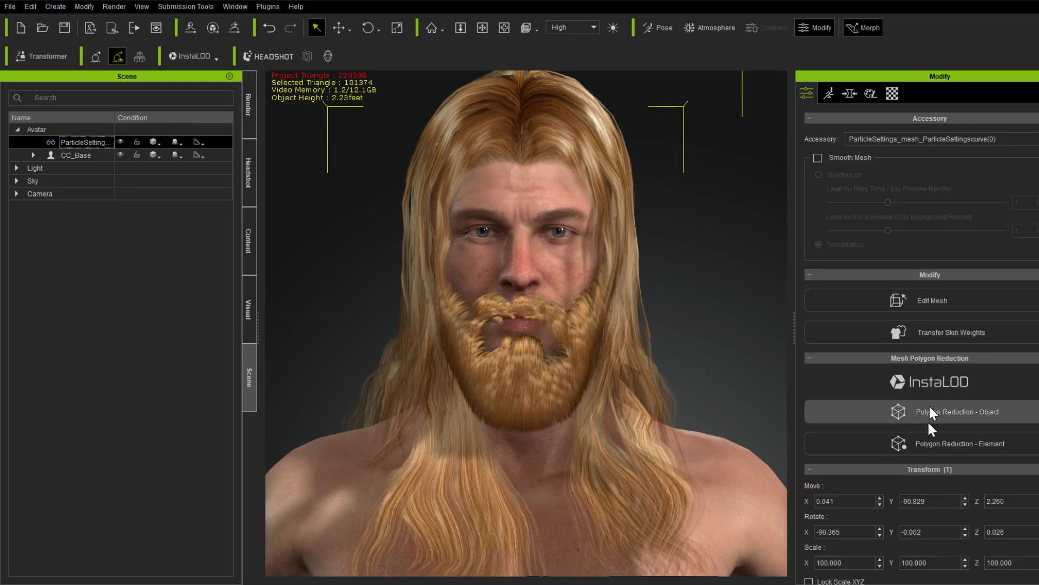
Step: Transfer Hair-template skin weights onto the merged ParticleSettings_mesh accessory
left_click(858, 335)
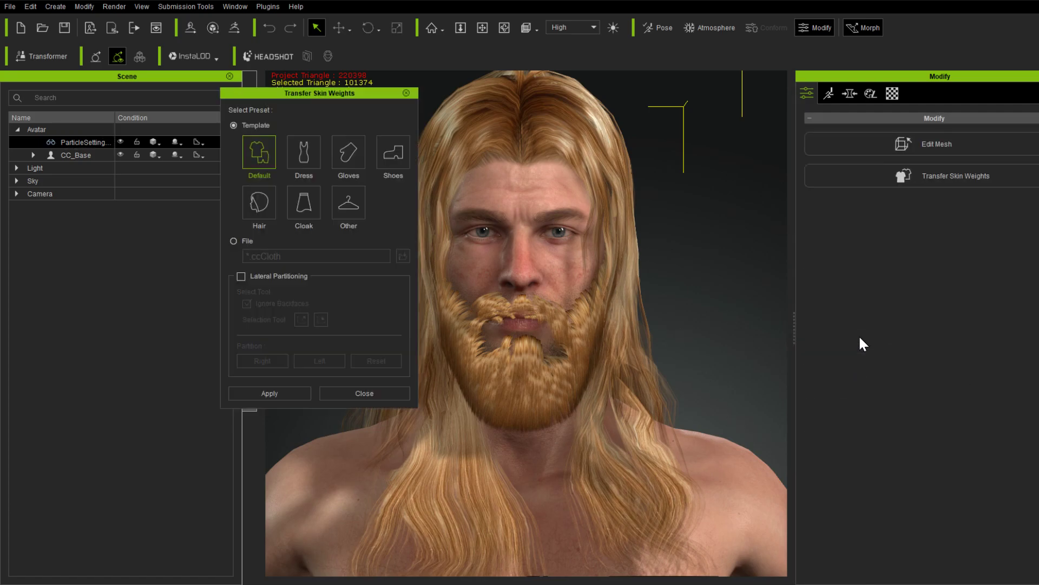
left_click(250, 201)
left_click(289, 398)
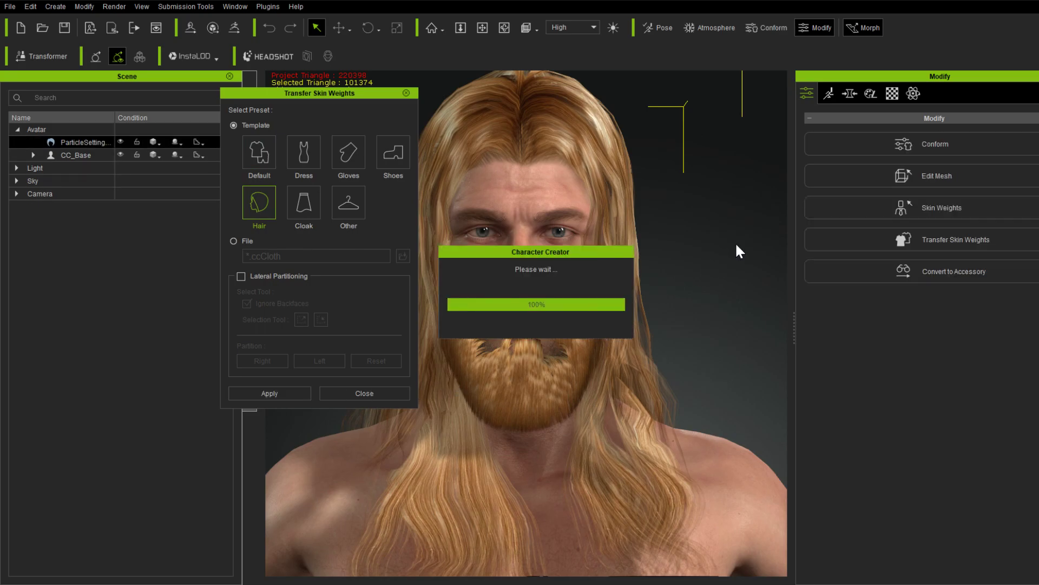
left_click(406, 93)
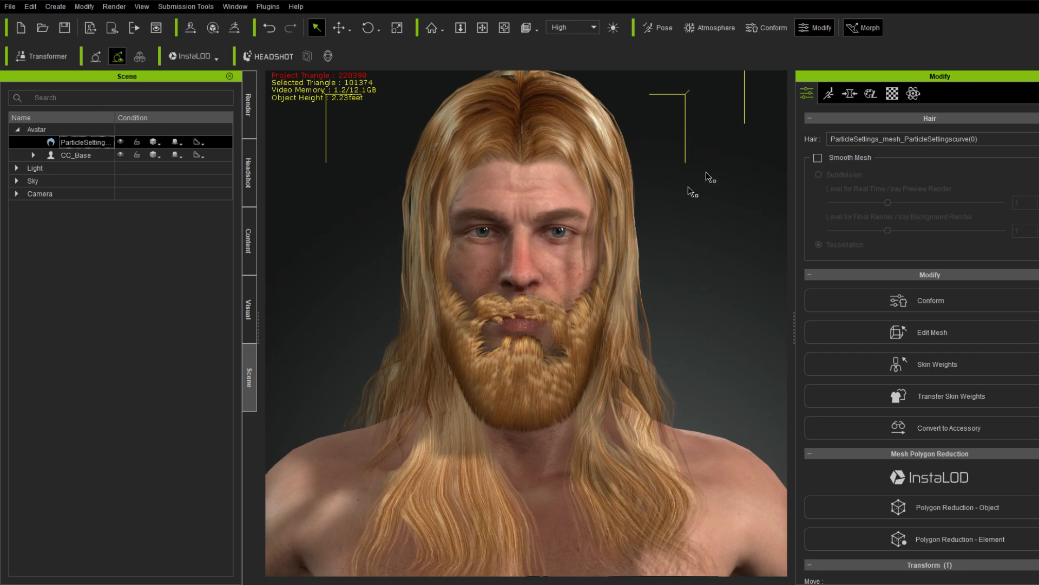
left_click(546, 213)
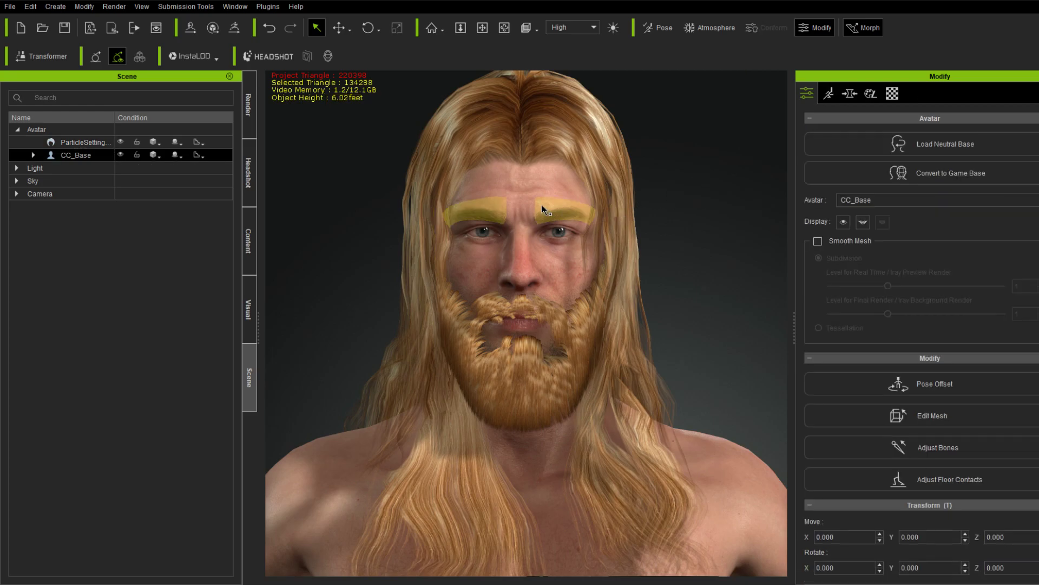
left_click(862, 220)
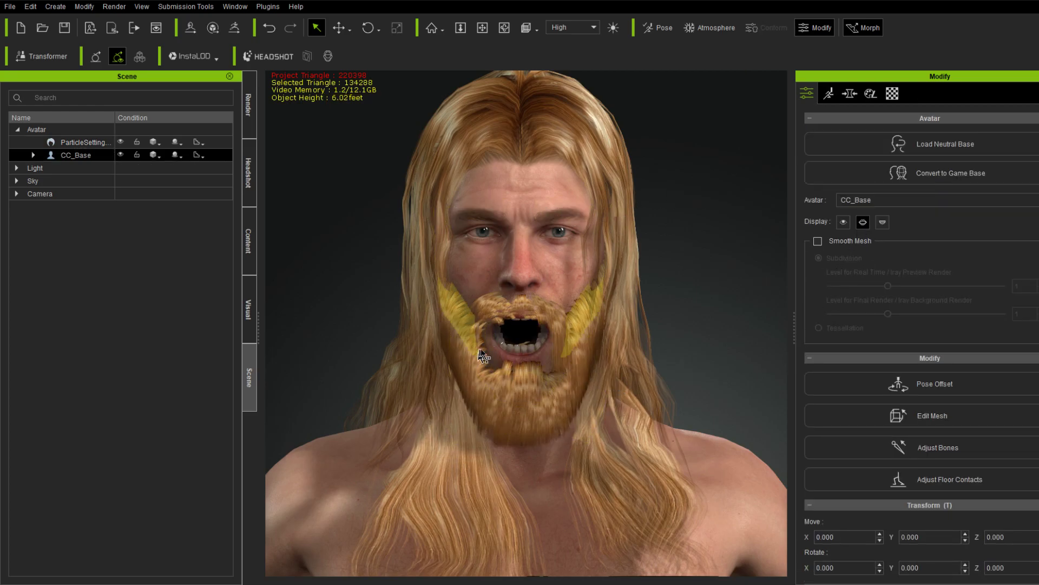
left_click(864, 221)
left_click(864, 222)
left_click(864, 222)
left_click(864, 222)
left_click(864, 222)
left_click(864, 221)
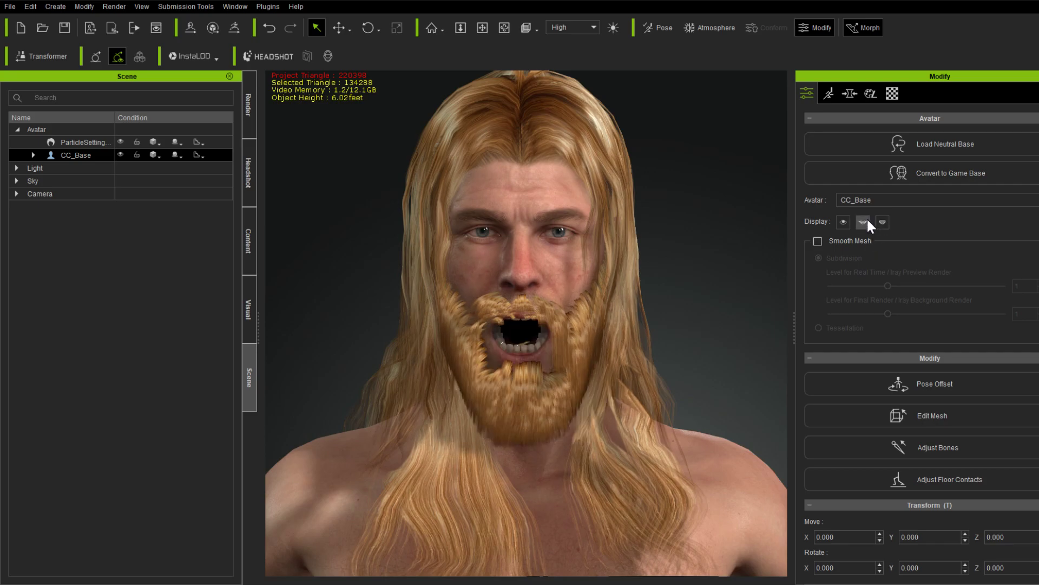
left_click(864, 221)
left_click_drag(740, 311, 726, 330, "alt")
scroll(723, 329, "up", 8)
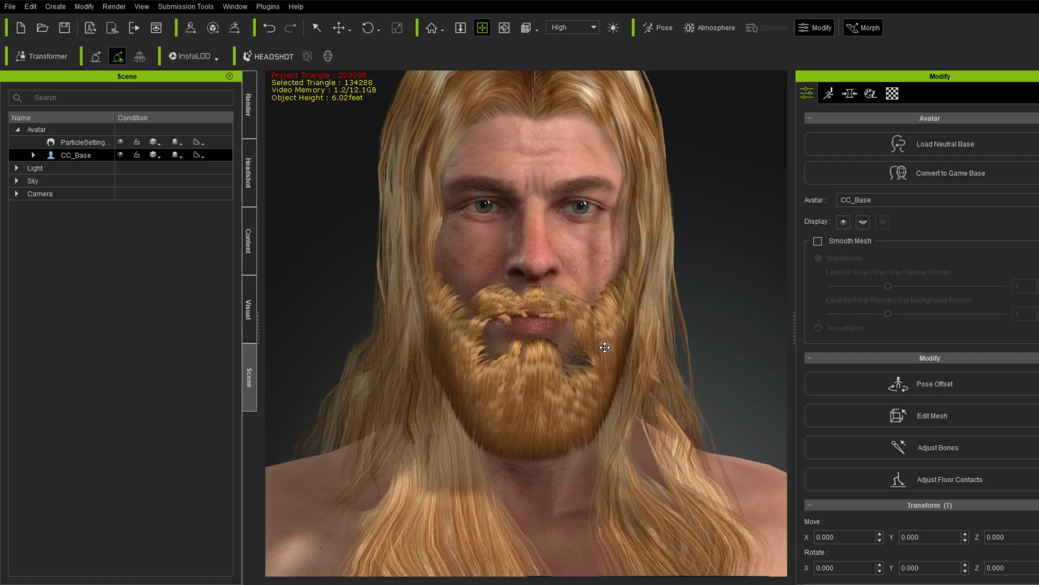
right_click_drag(313, 411, 384, 410)
middle_click_drag(450, 408, 421, 409)
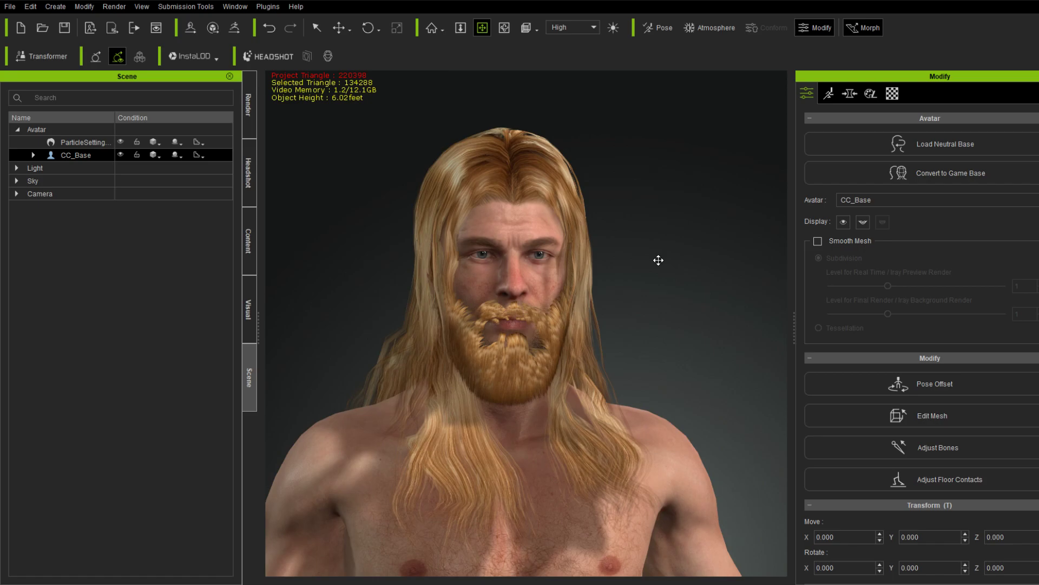
scroll(658, 259, "up", 6)
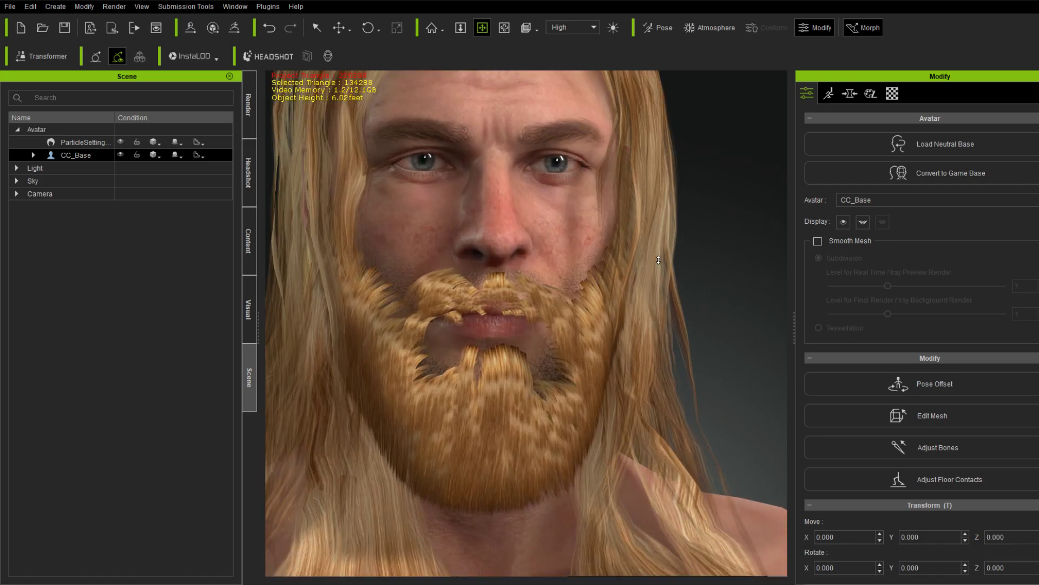
scroll(658, 260, "down", 5)
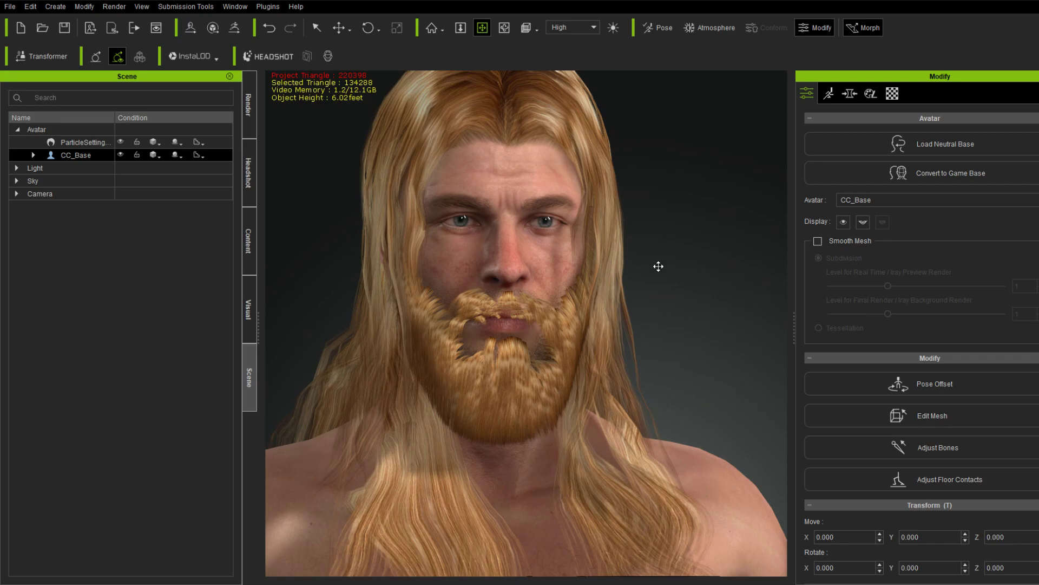
middle_click_drag(650, 267, 584, 283)
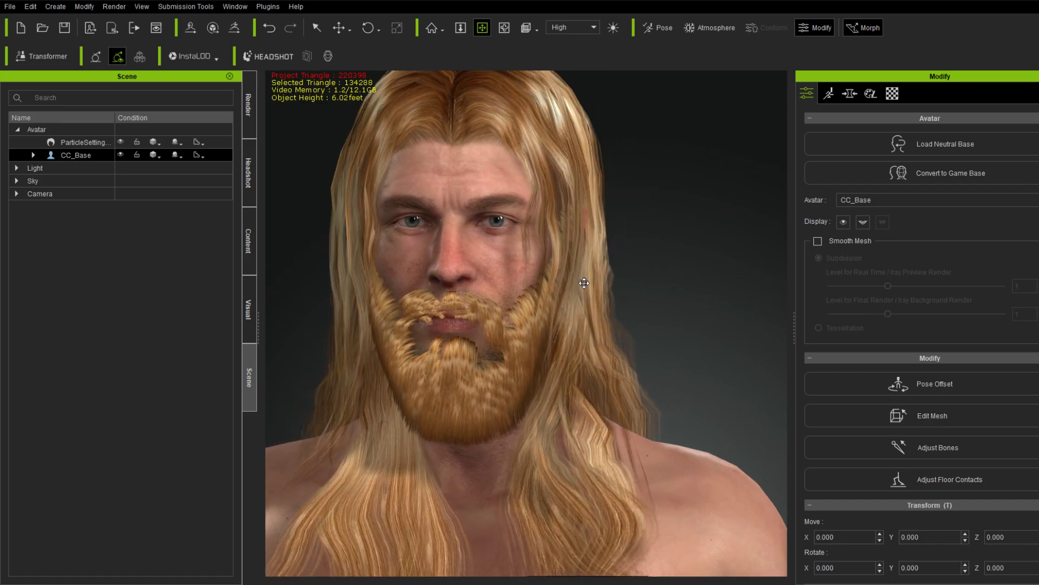
right_click_drag(584, 283, 609, 392)
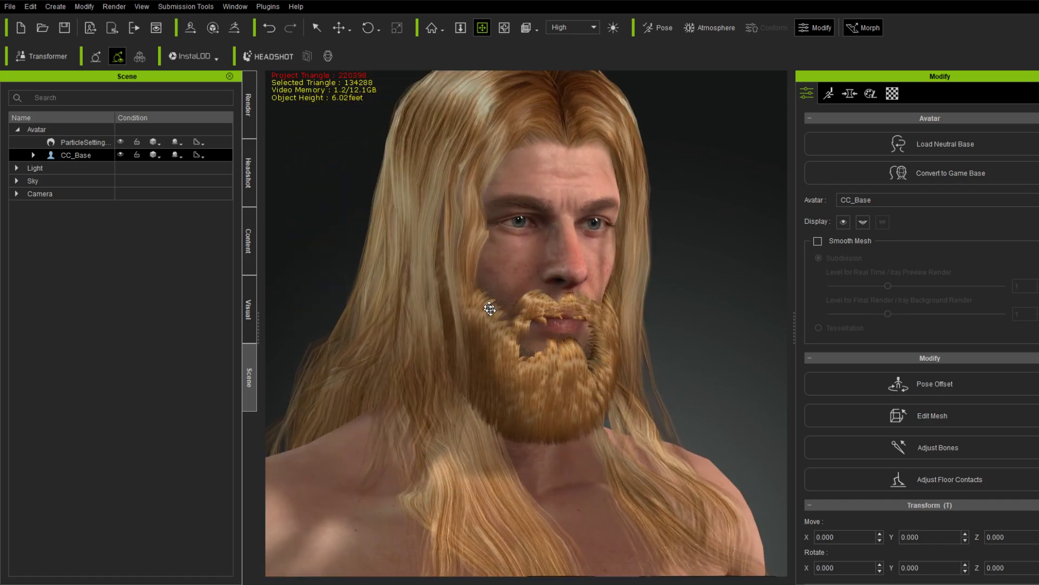
right_click_drag(693, 346, 566, 371)
scroll(566, 372, "down", 5)
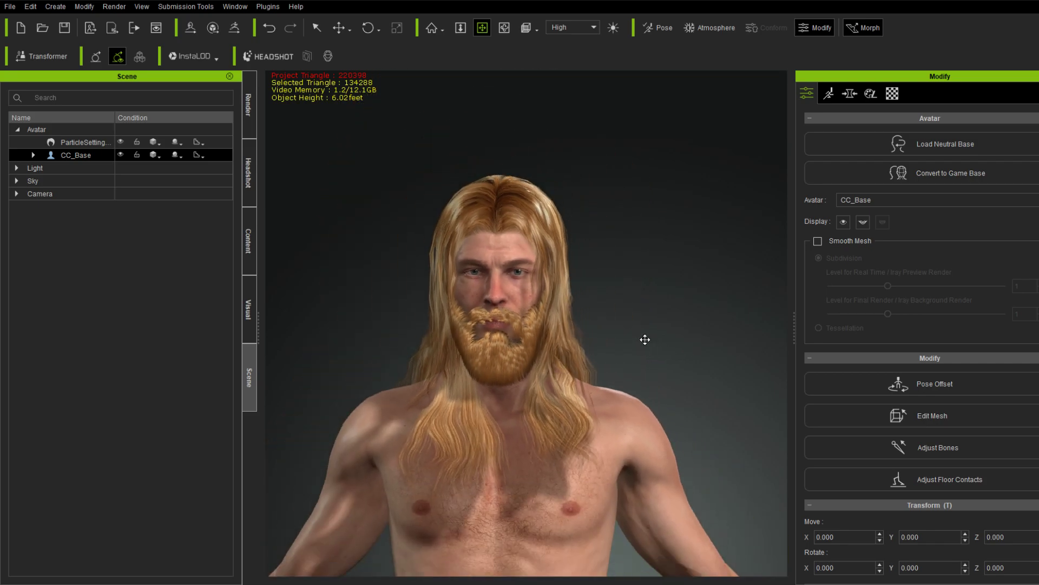
middle_click_drag(645, 339, 656, 340)
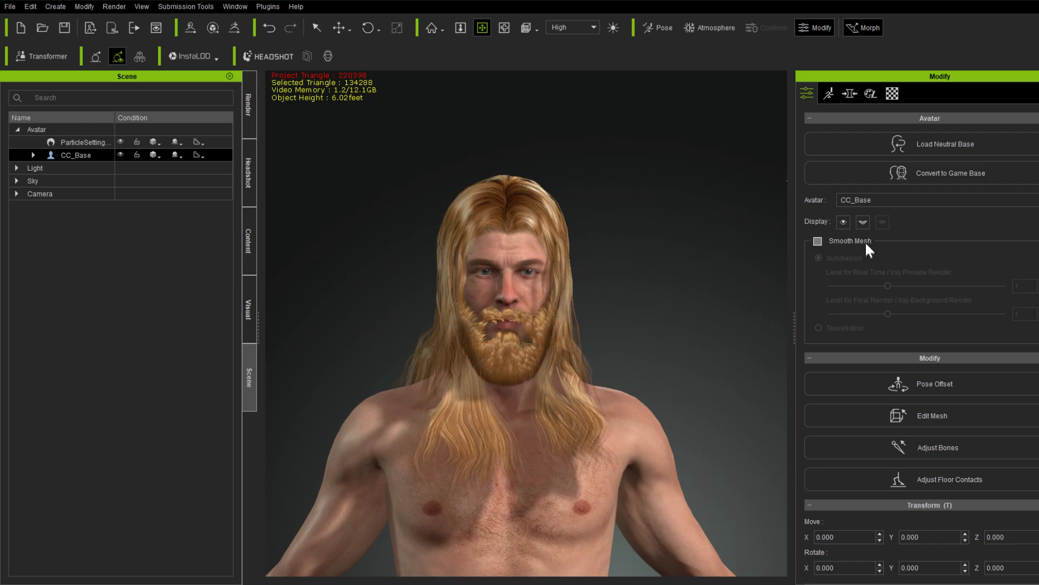
left_click(865, 222)
left_click(866, 222)
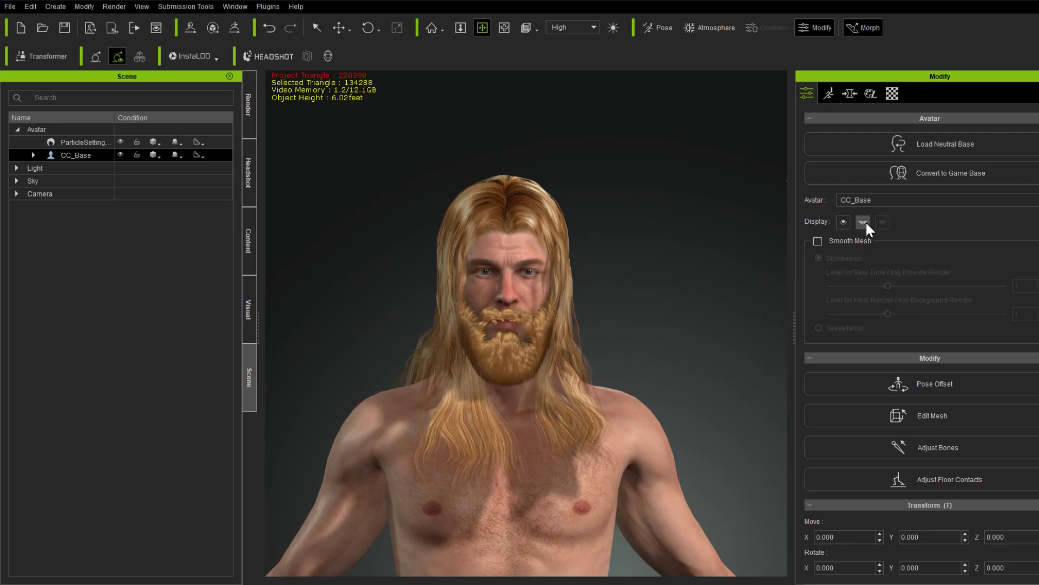